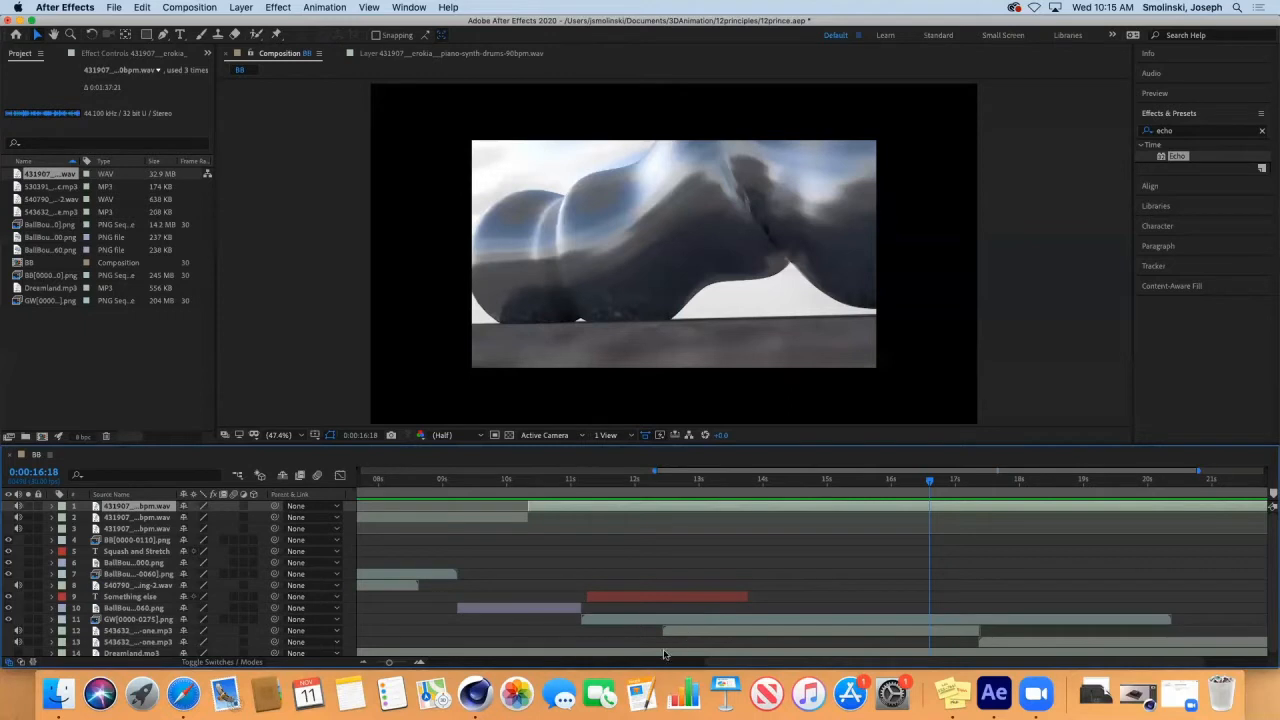
# Add a new adjustment layer directly above the GW[0000-0275].png layer, with the current time at 0:00:14:08.
pyautogui.click(758, 620)
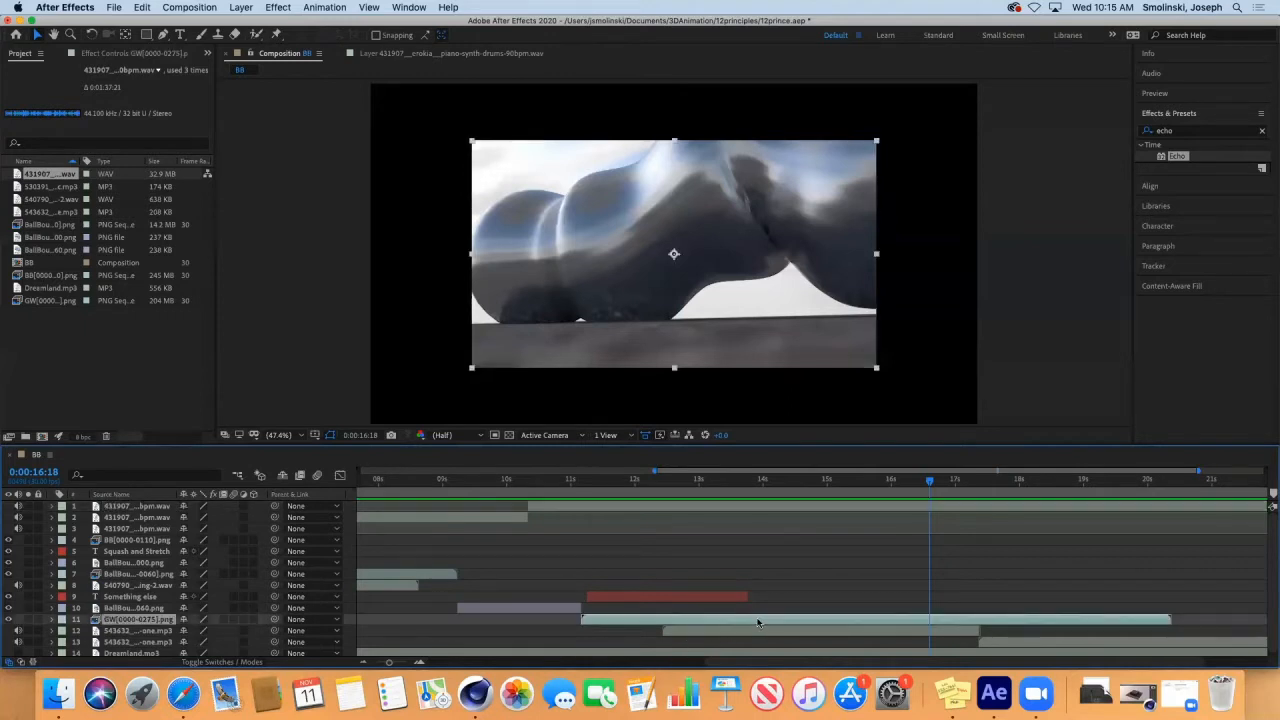
pyautogui.moveTo(932, 484); pyautogui.dragTo(779, 527)
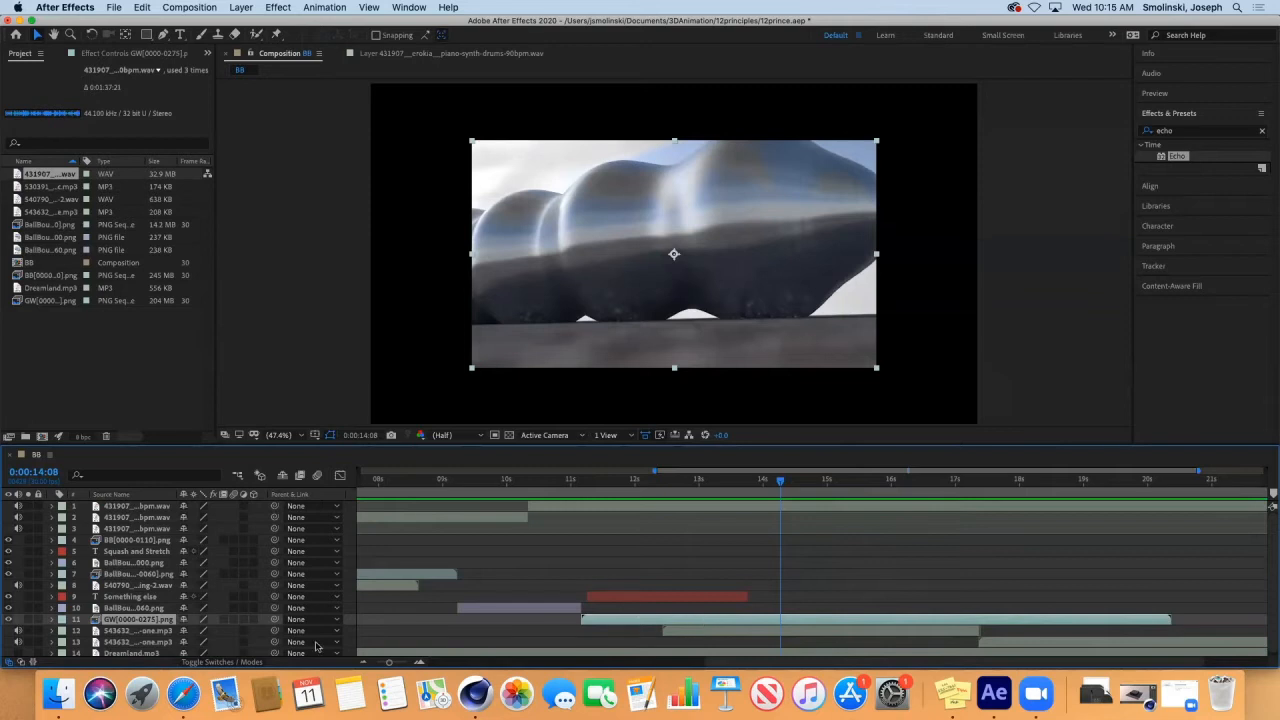
pyautogui.click(241, 7)
pyautogui.moveTo(246, 22)
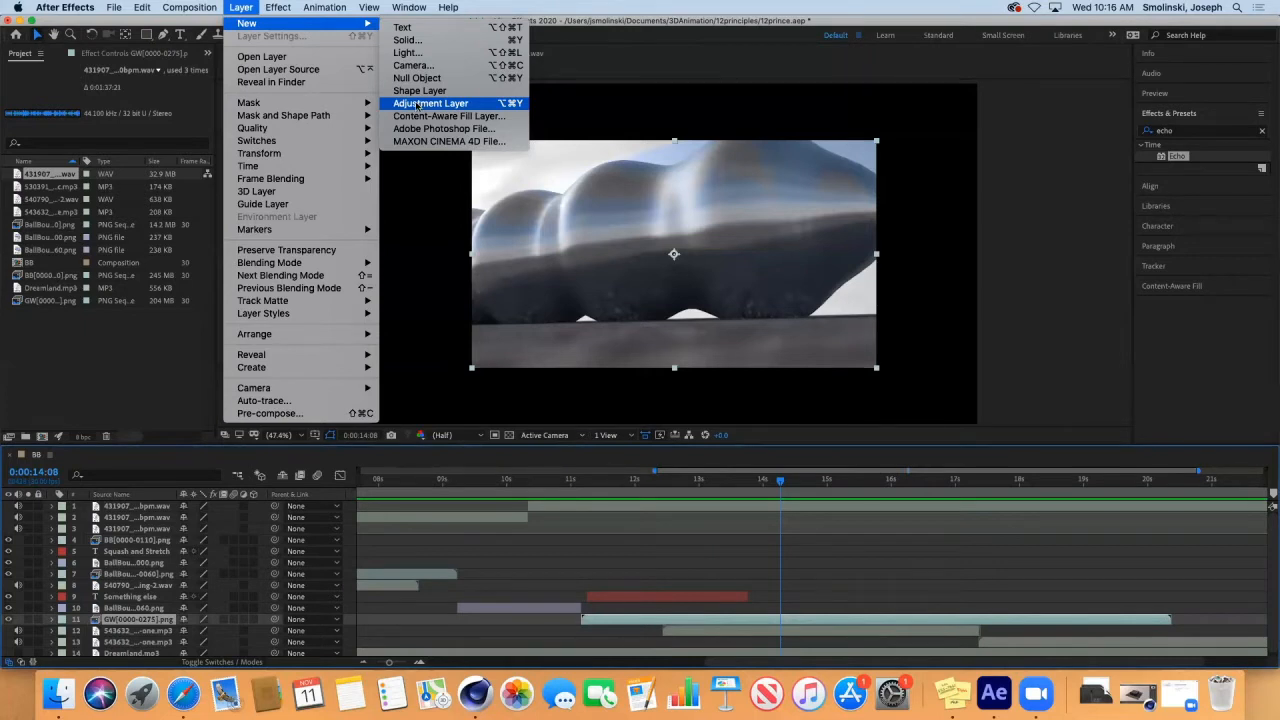
pyautogui.click(418, 104)
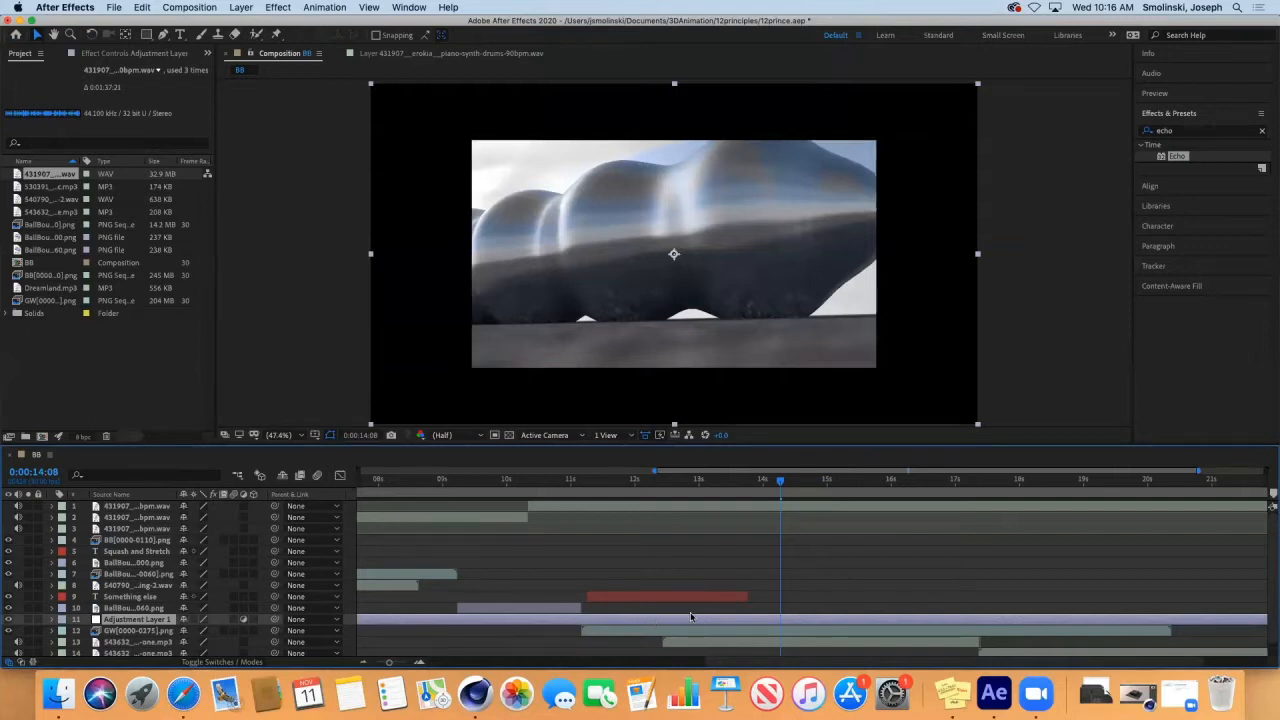
# Trim both ends of the adjustment layer to match the duration of the GW[0000-0275].png layer.
pyautogui.moveTo(389, 662); pyautogui.dragTo(363, 670)
pyautogui.moveTo(361, 620); pyautogui.dragTo(789, 620)
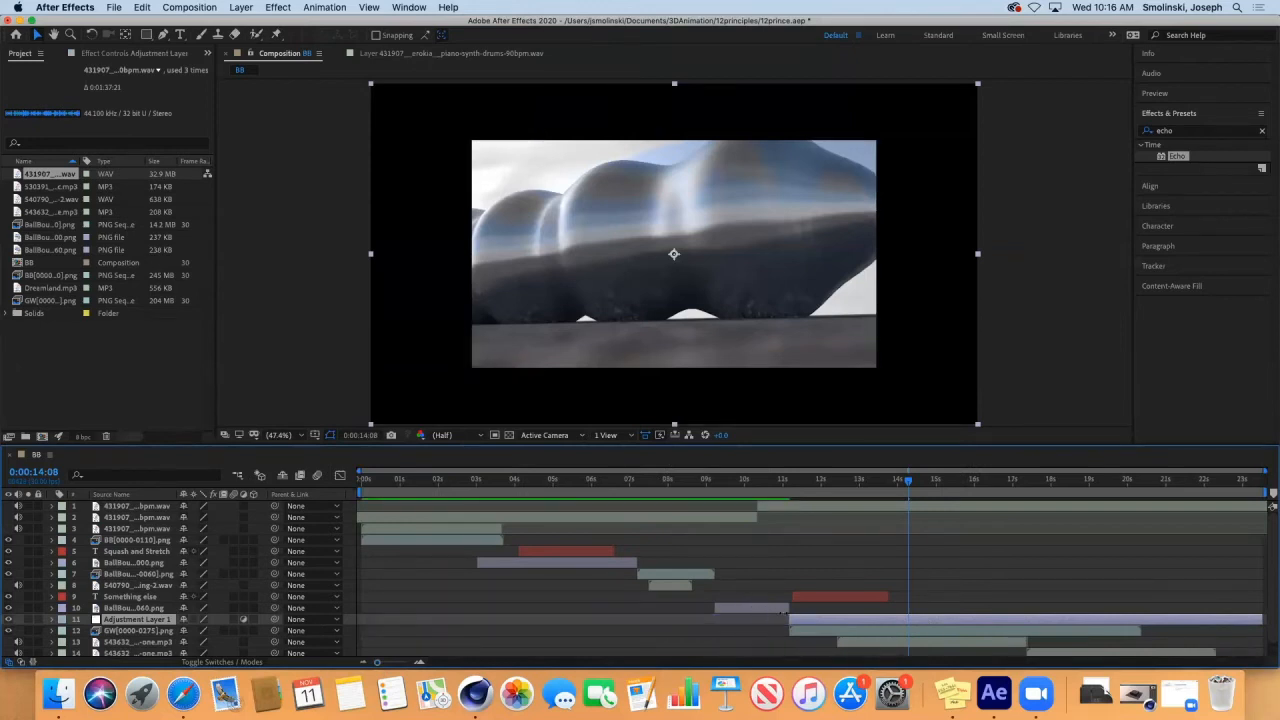
pyautogui.moveTo(1259, 619); pyautogui.dragTo(1135, 620)
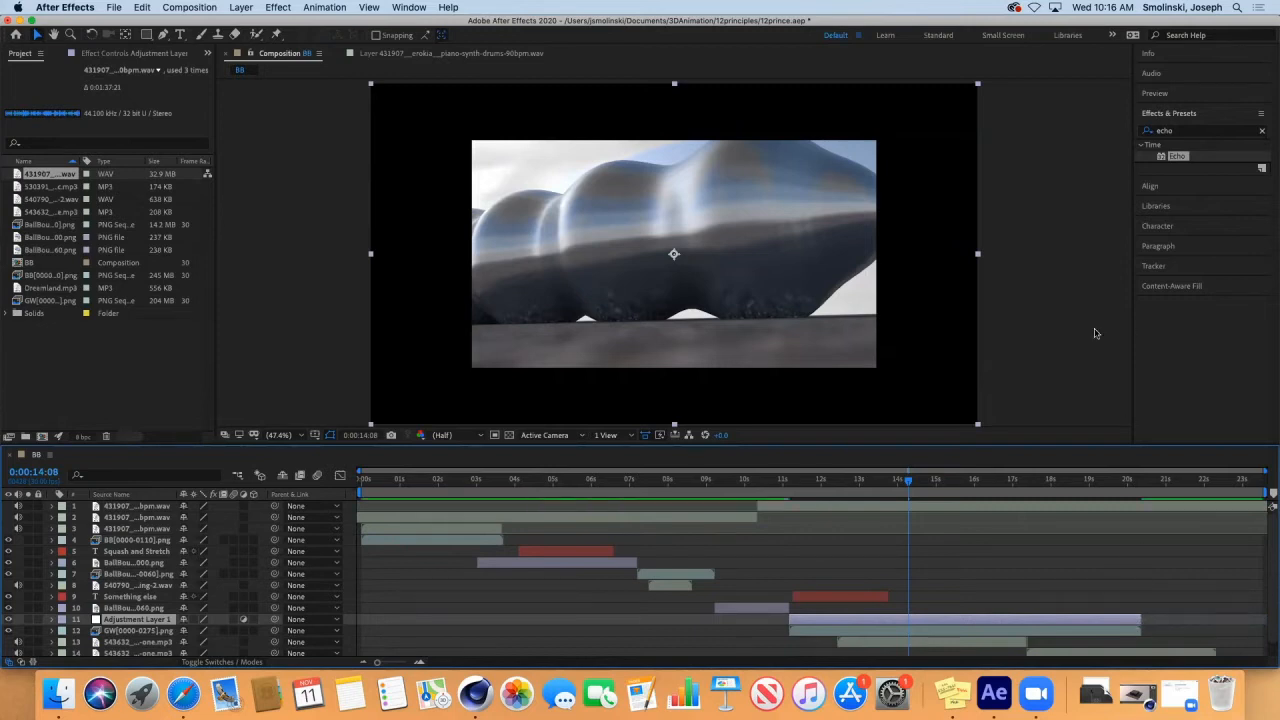
# Find the Brightness & Contrast effect and apply it to the adjustment layer.
pyautogui.click(1183, 134)
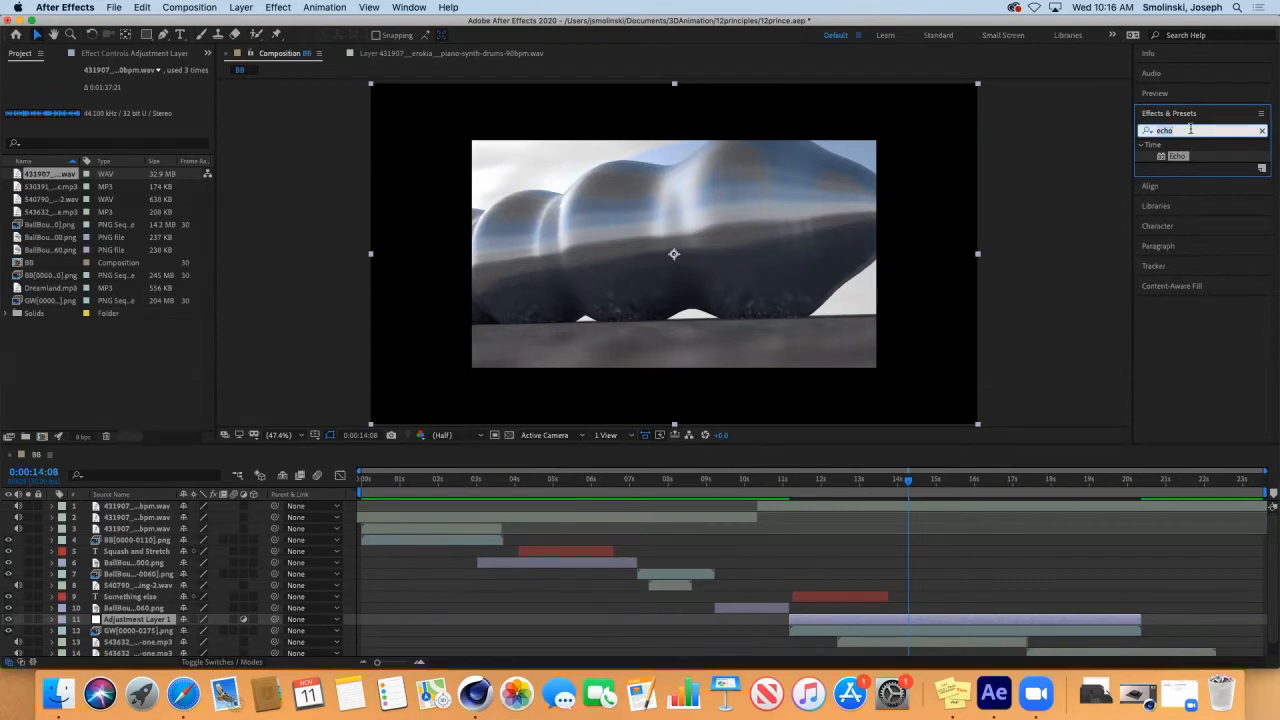
pyautogui.write('bri')
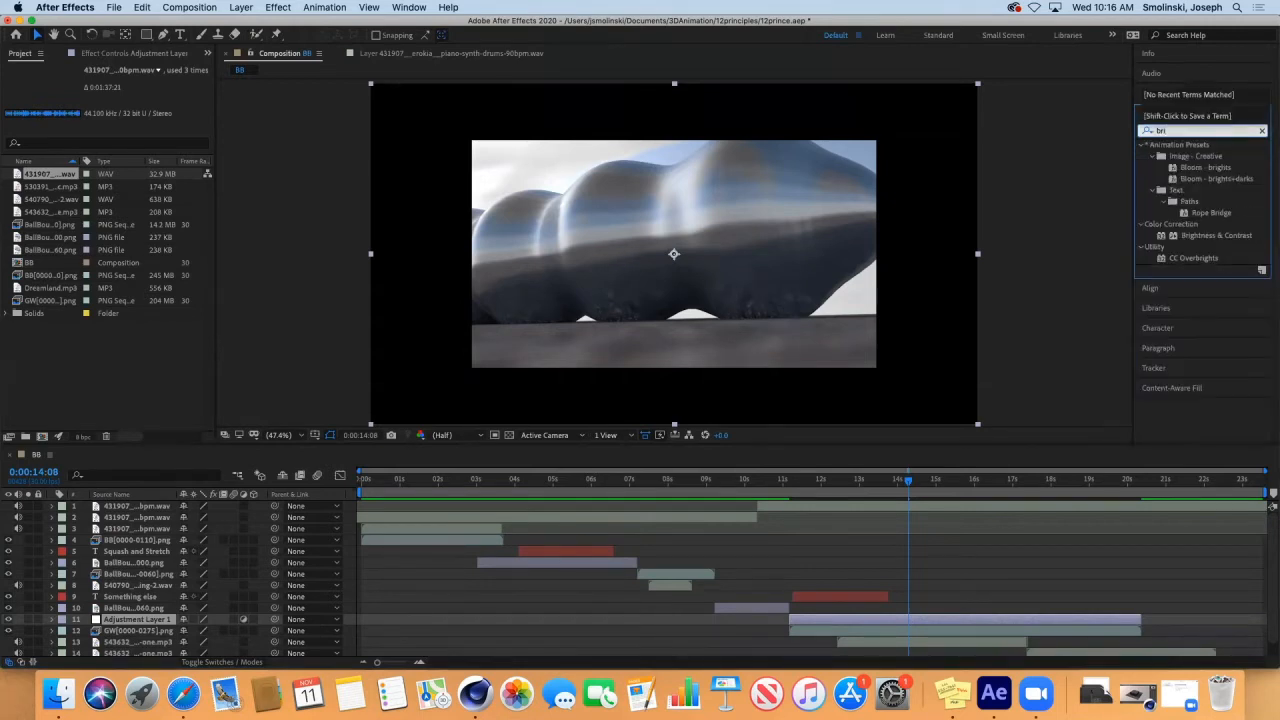
pyautogui.write('gj')
pyautogui.press('BackSpace')
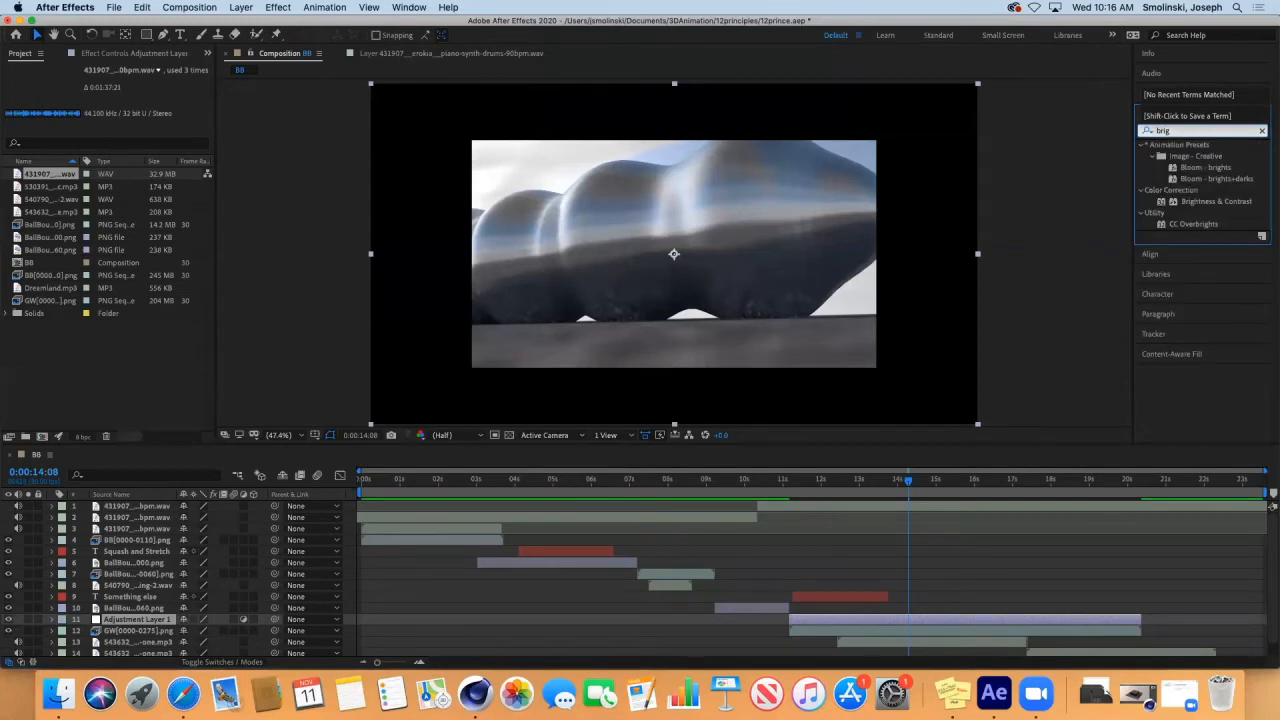
pyautogui.click(1230, 202)
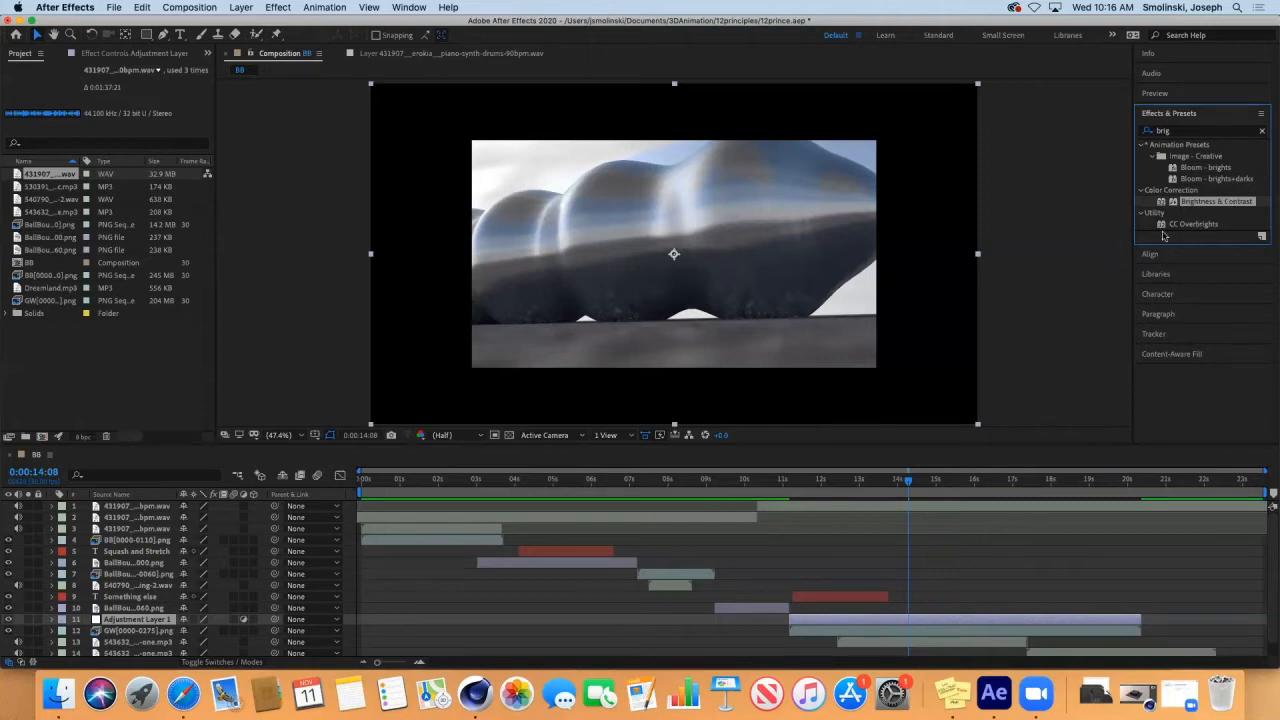
pyautogui.click(120, 622)
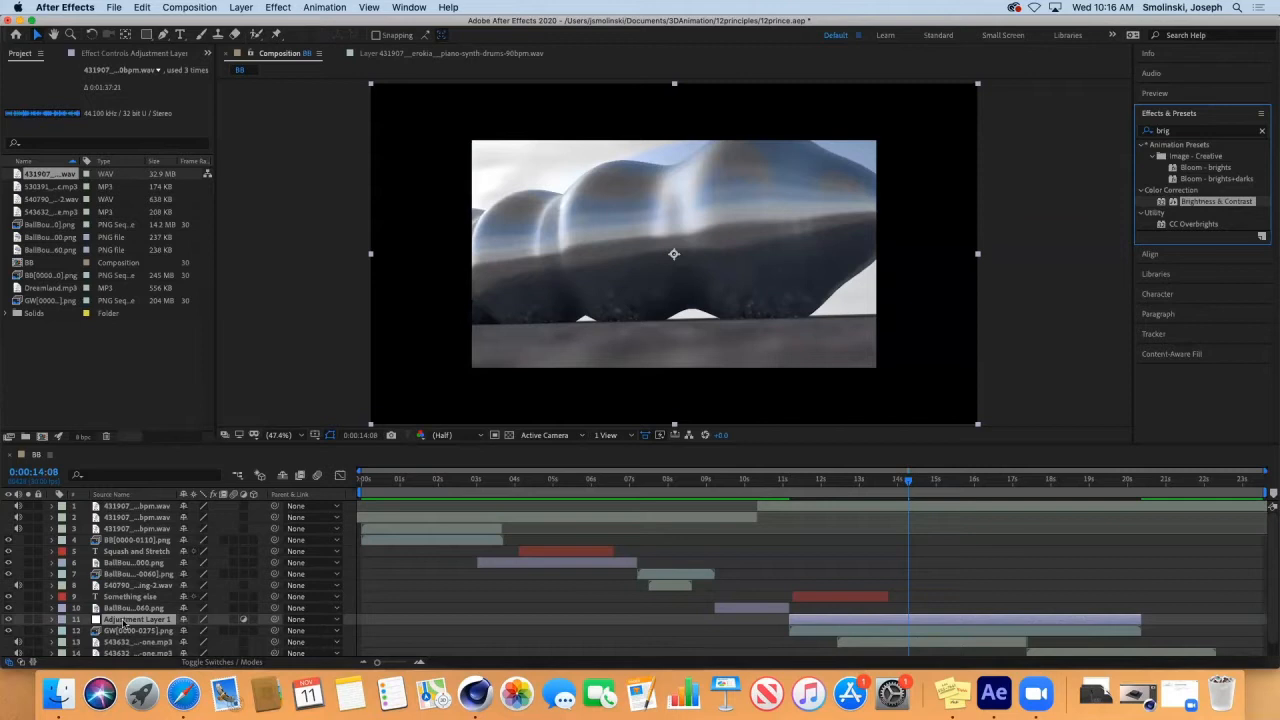
pyautogui.doubleClick(1205, 203)
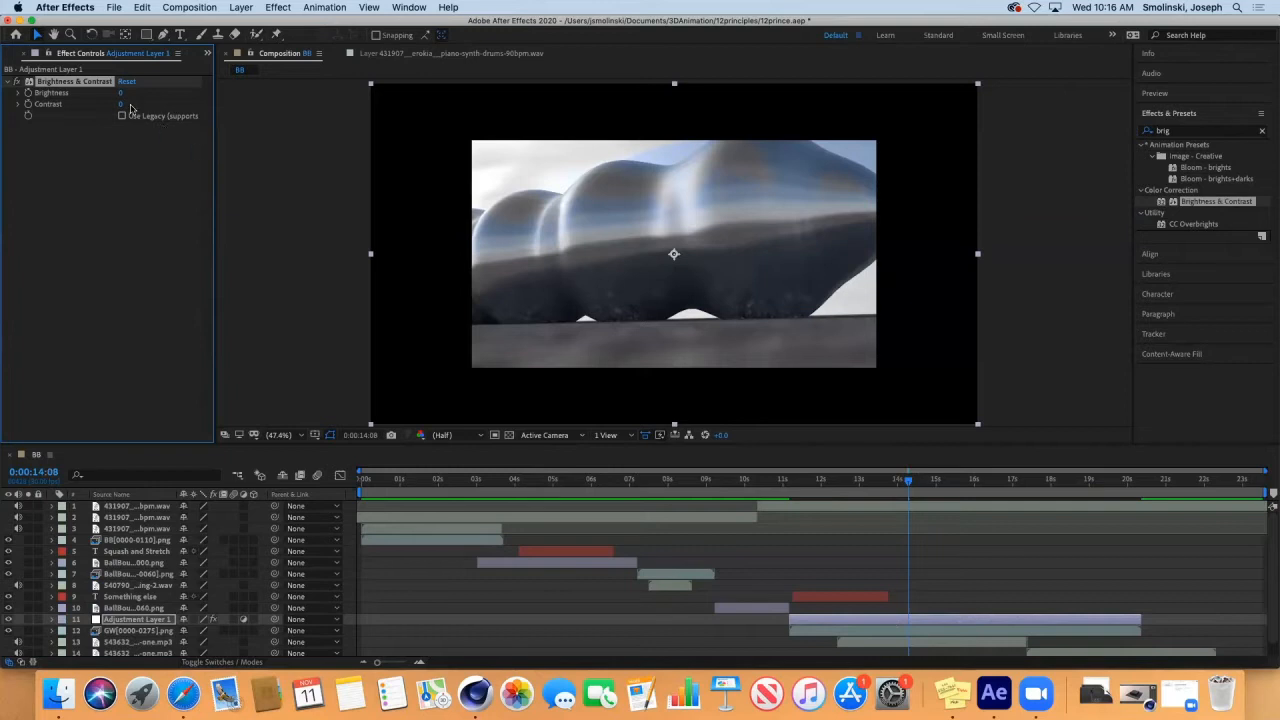
# Set the adjustment layer's Brightness to -106 and preview the shot with and without the adjustment.
pyautogui.moveTo(119, 92); pyautogui.dragTo(50, 92)
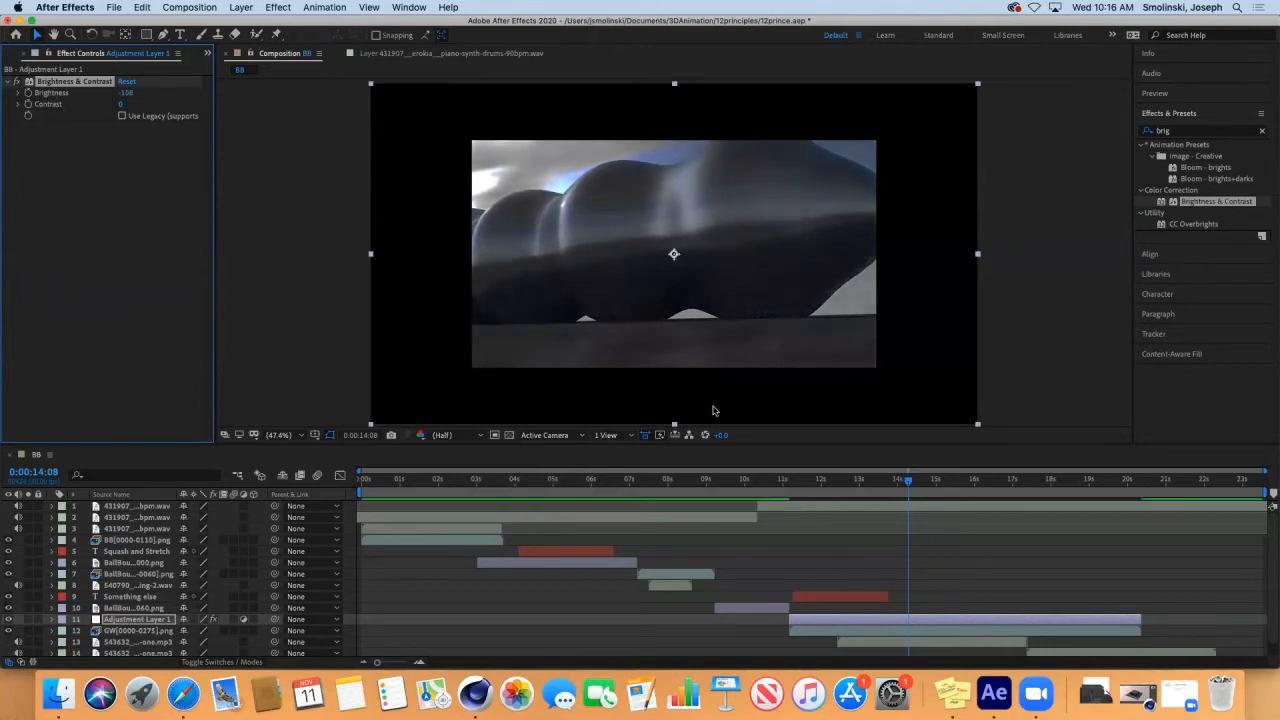
pyautogui.press('space')
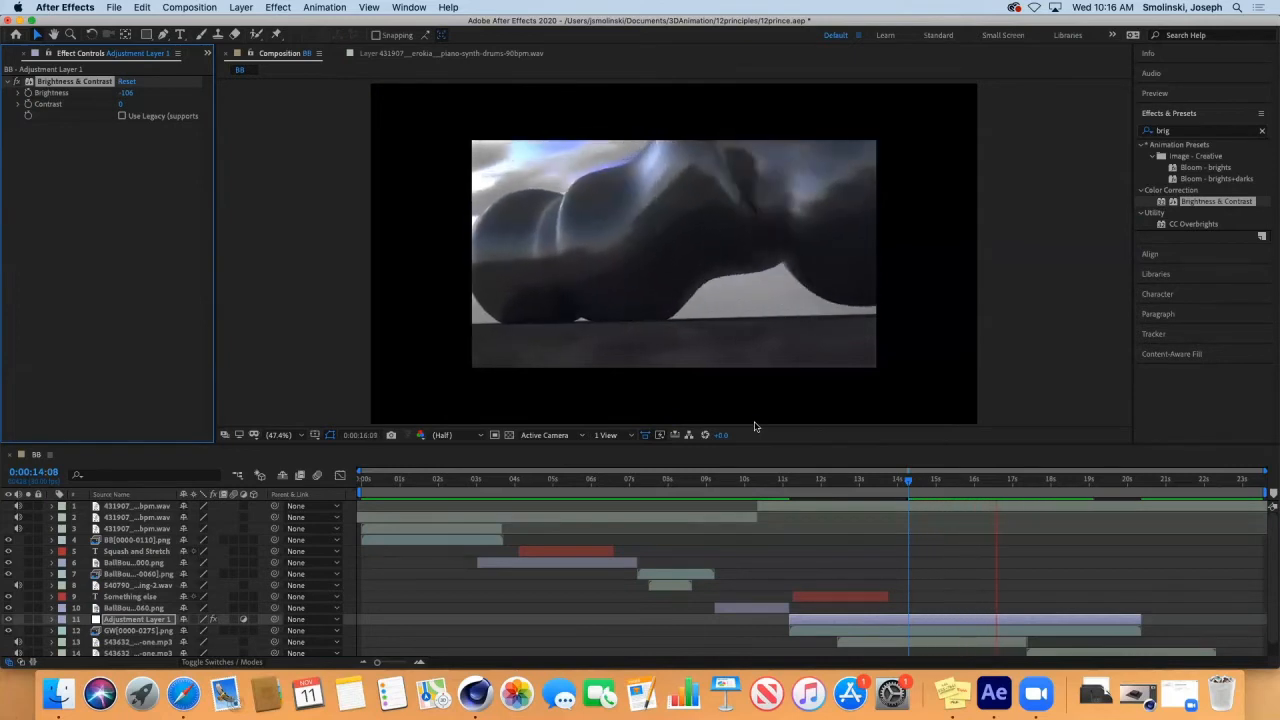
pyautogui.press('space')
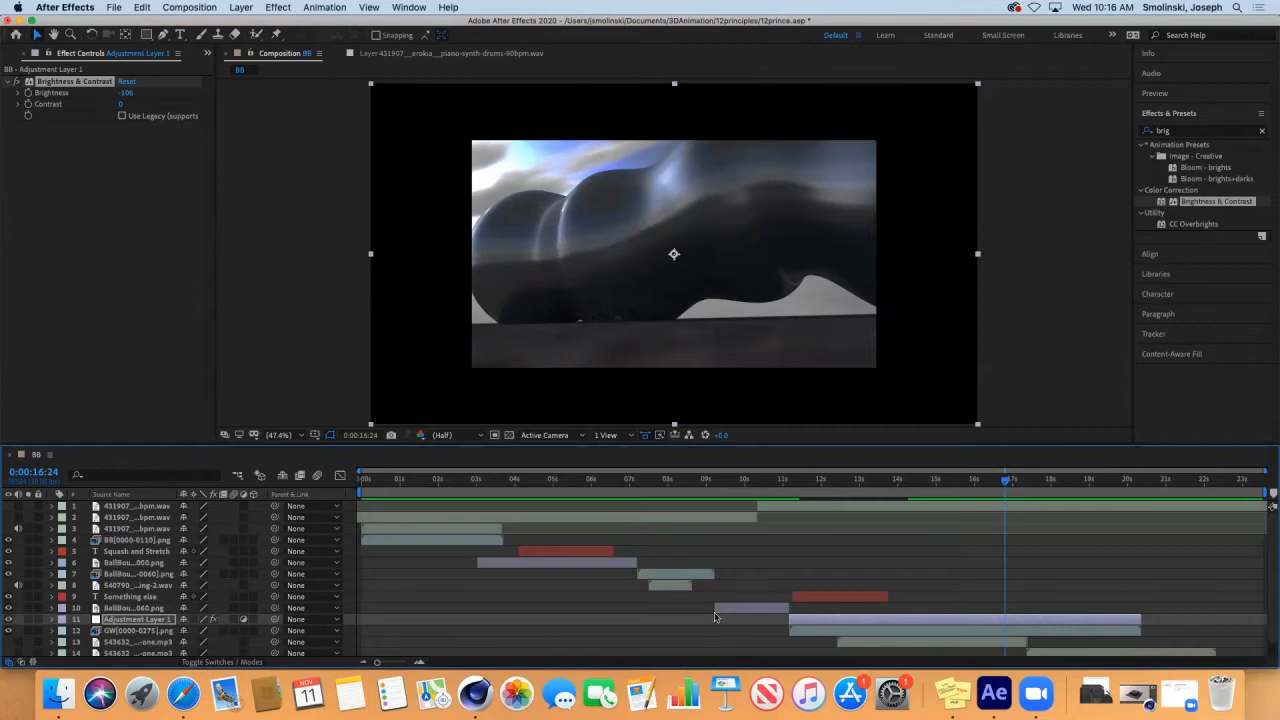
pyautogui.click(8, 620)
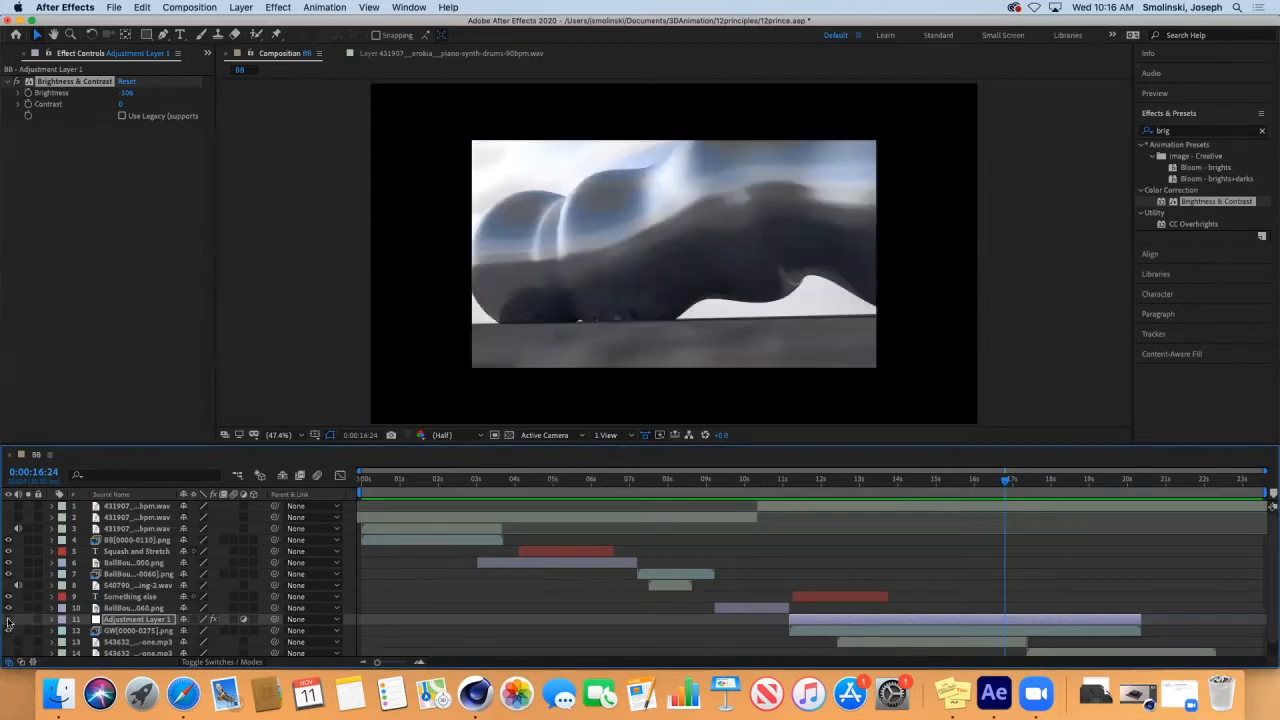
pyautogui.click(8, 620)
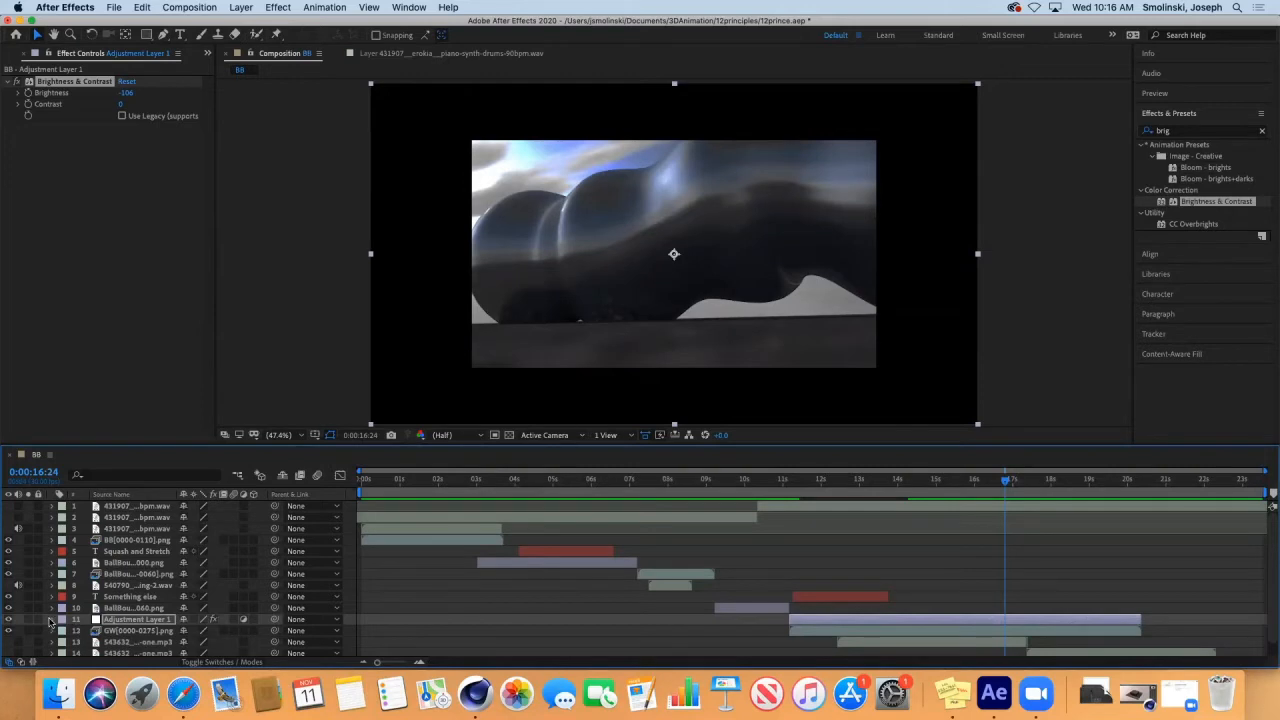
# Inspect the adjustment layer's Transform properties in the timeline and collapse them again.
pyautogui.click(51, 620)
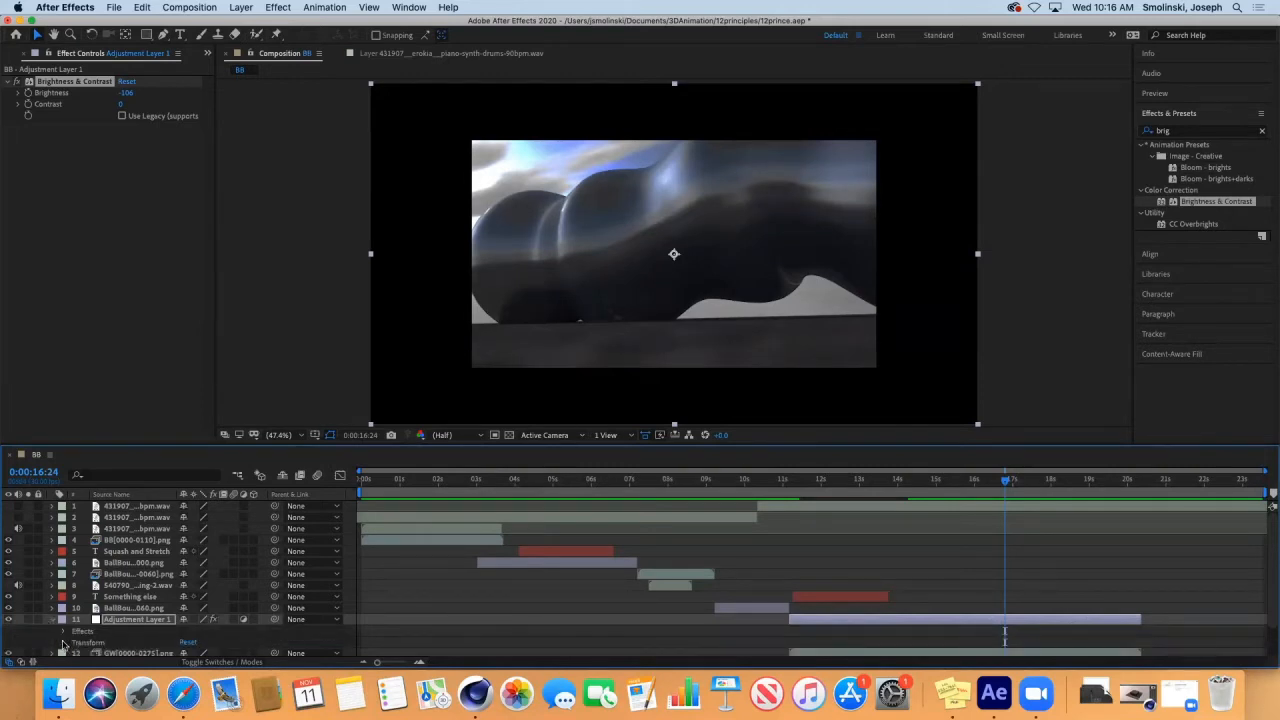
pyautogui.click(63, 643)
pyautogui.moveTo(187, 650)
pyautogui.mouseDown()
pyautogui.moveTo(126, 651)
pyautogui.moveTo(190, 650)
pyautogui.mouseUp()
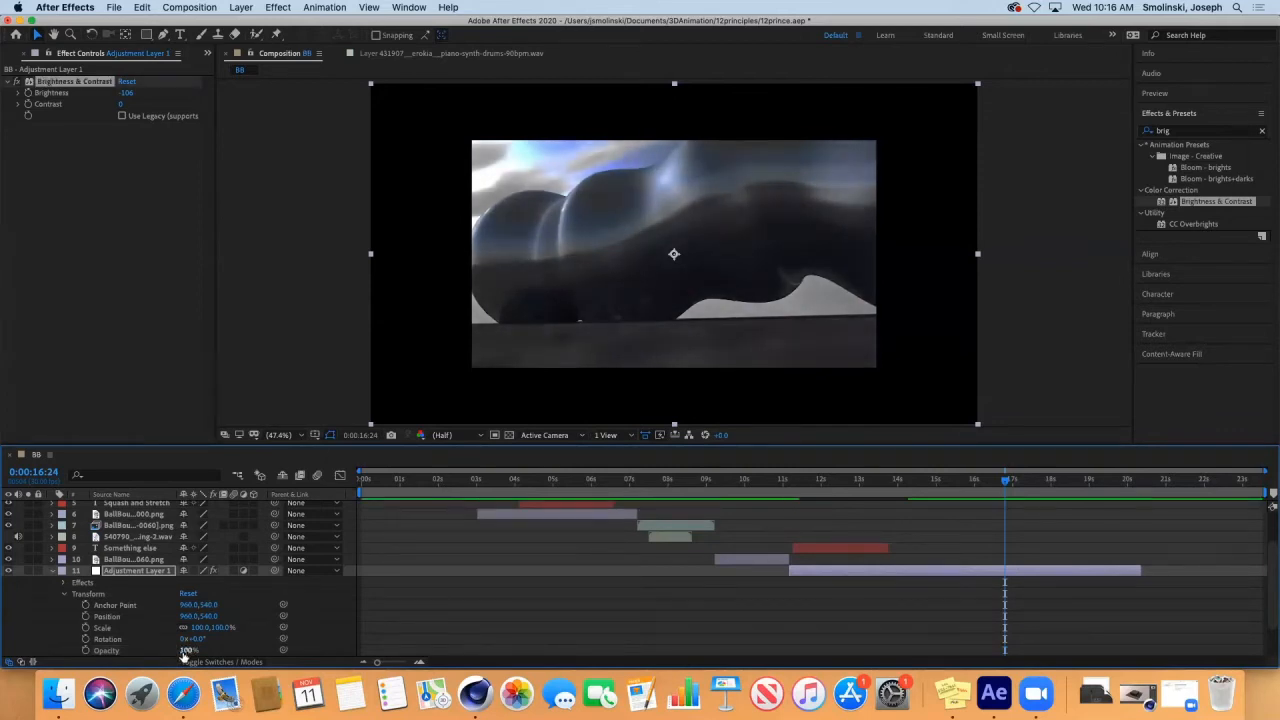
pyautogui.click(53, 571)
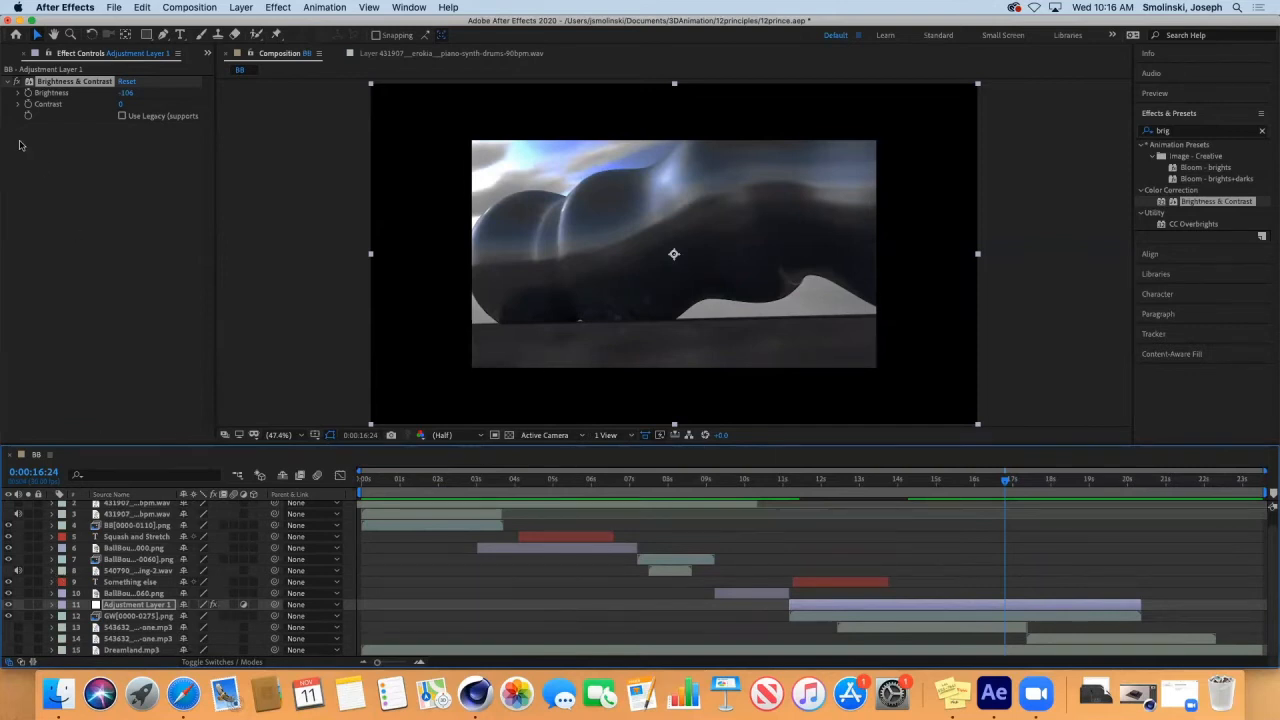
# Delete the Brightness & Contrast effect from the adjustment layer and bring the project's file list back into view.
pyautogui.click(37, 72)
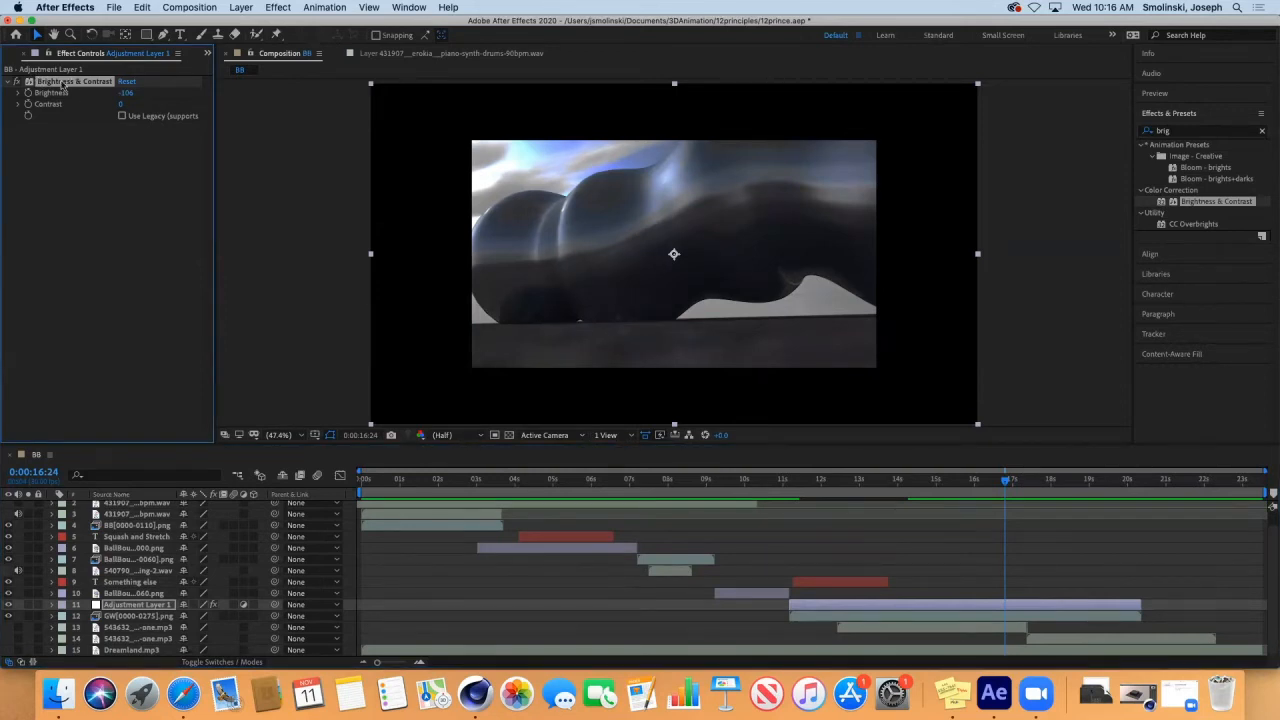
pyautogui.press('Delete')
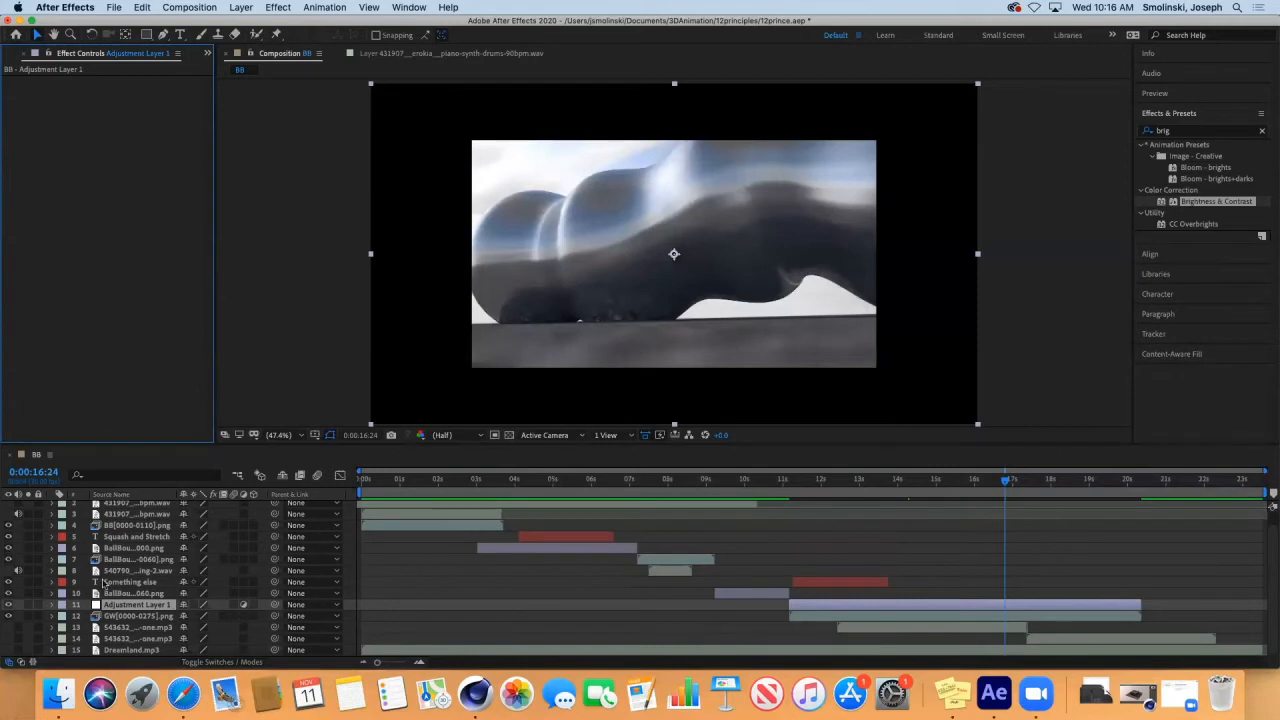
pyautogui.click(125, 606)
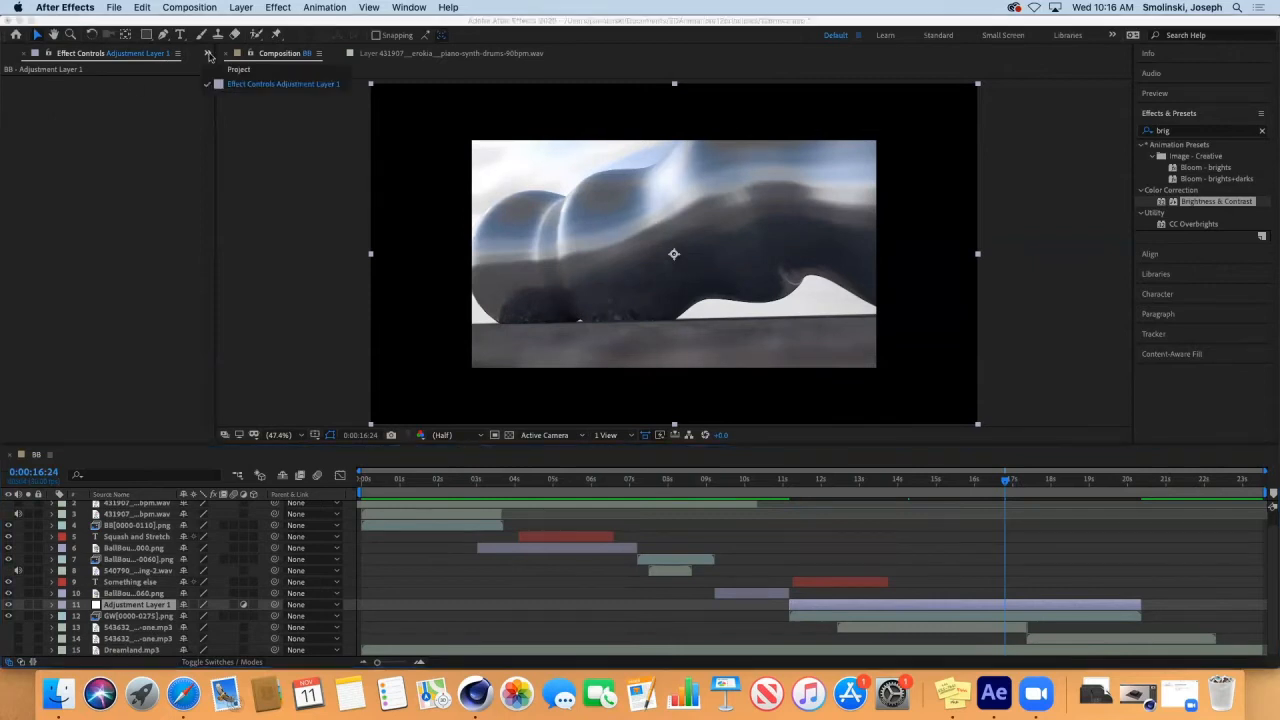
pyautogui.click(208, 54)
pyautogui.click(240, 72)
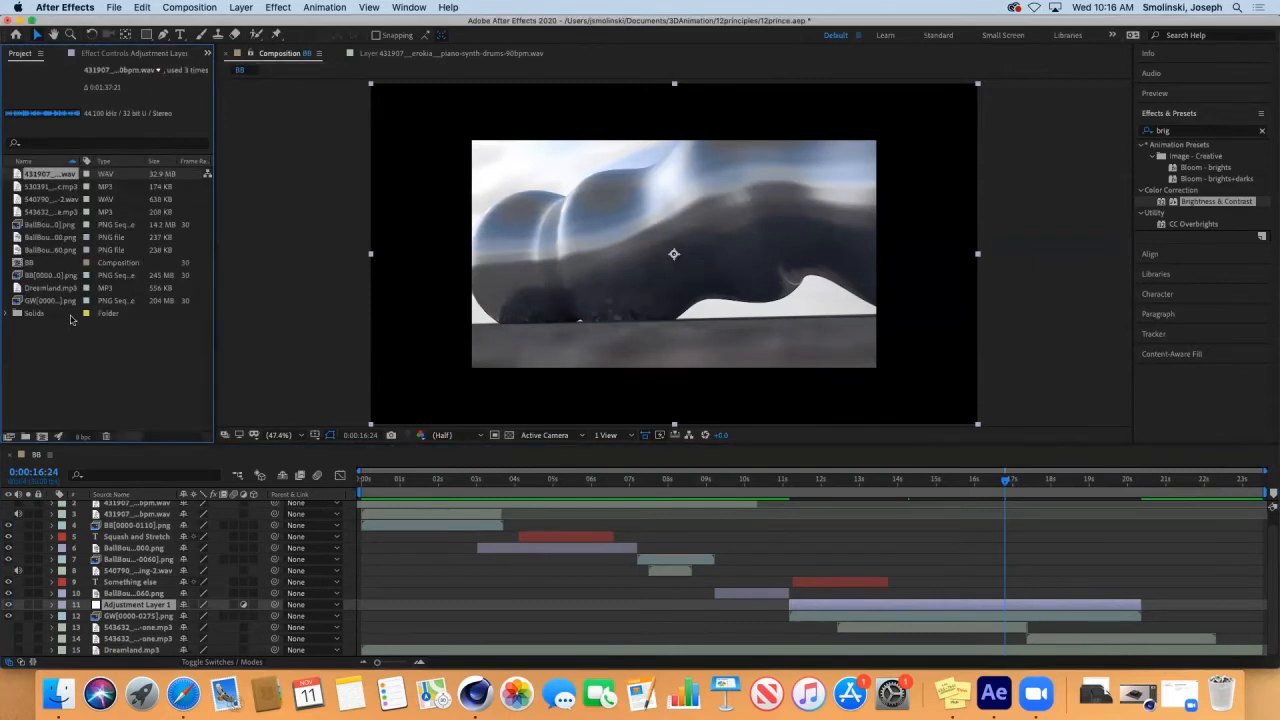
# Search the effects for "photo" and apply Photo Filter to the adjustment layer.
pyautogui.click(1180, 131)
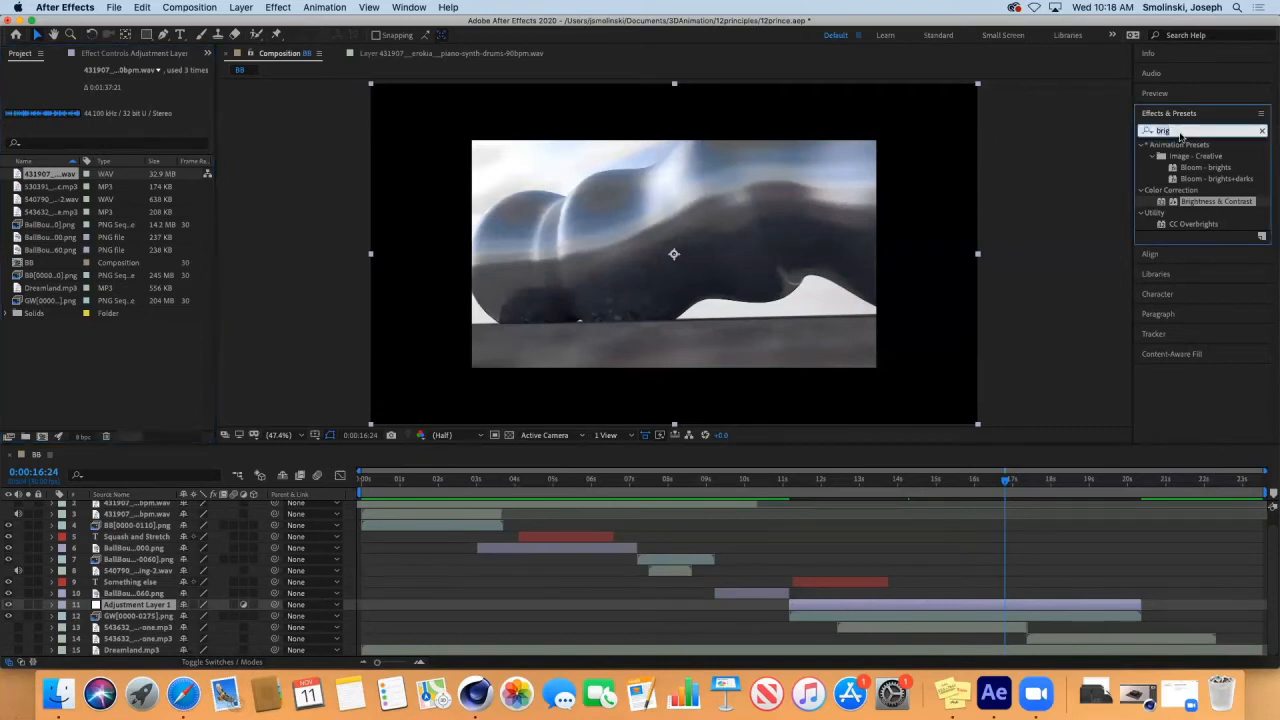
pyautogui.write('photo')
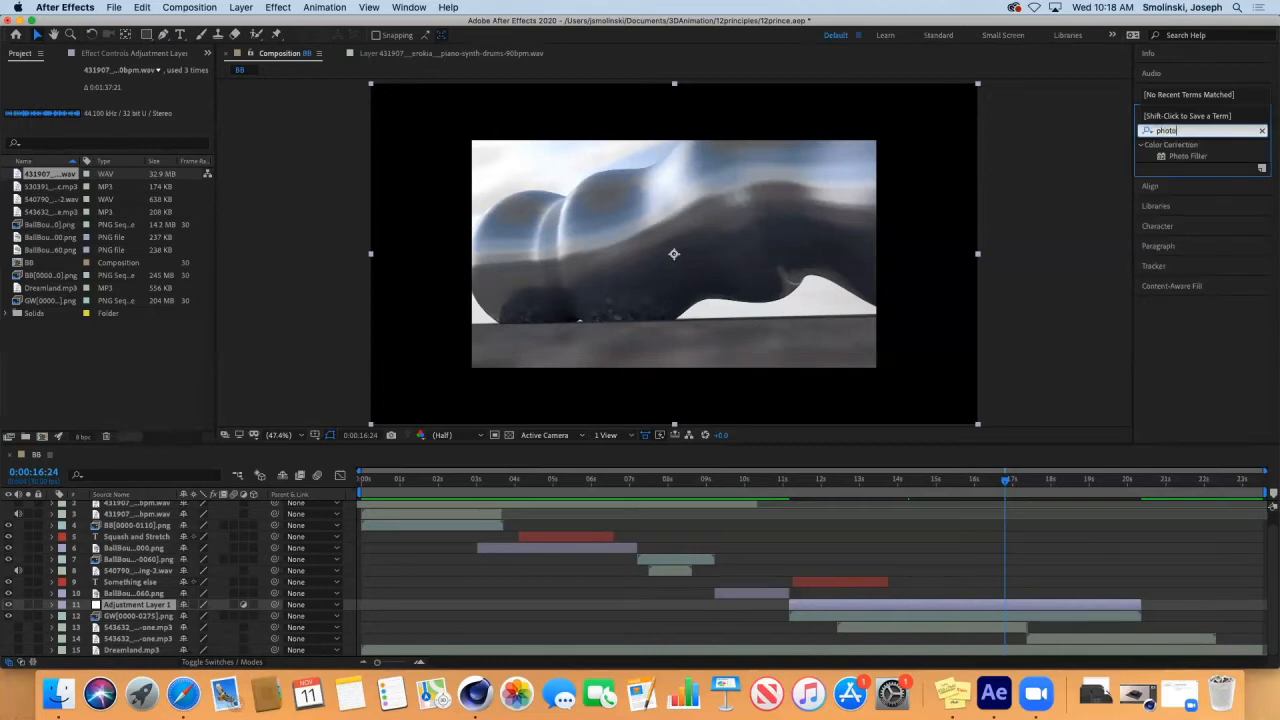
pyautogui.click(1190, 156)
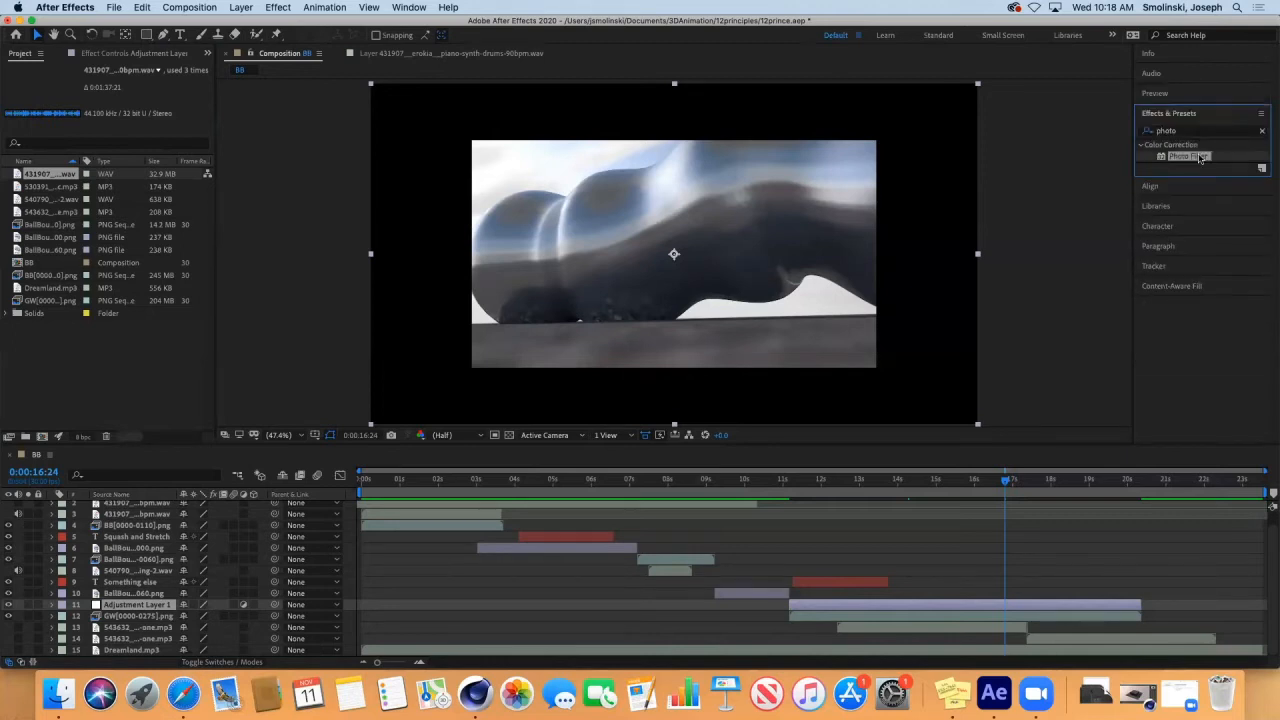
pyautogui.doubleClick(1190, 156)
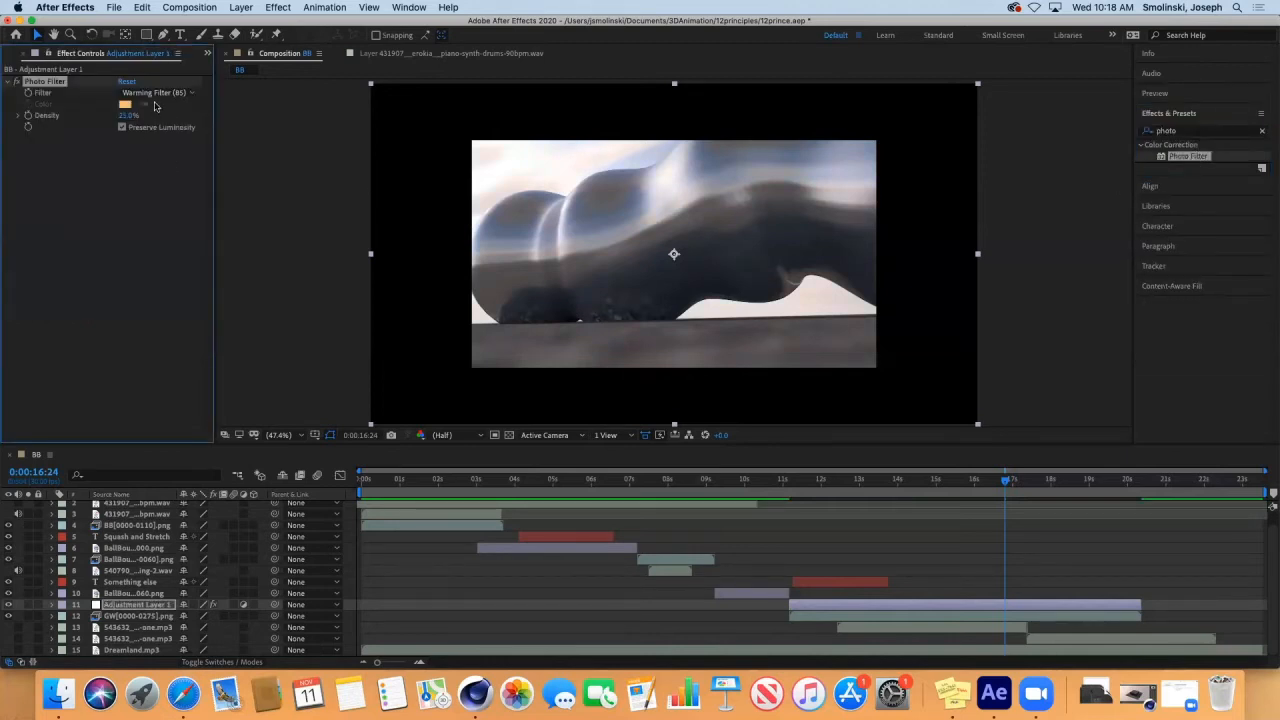
# Try Cooling Filter (LBB) as the Photo Filter type and delete the effect from the adjustment layer.
pyautogui.click(157, 92)
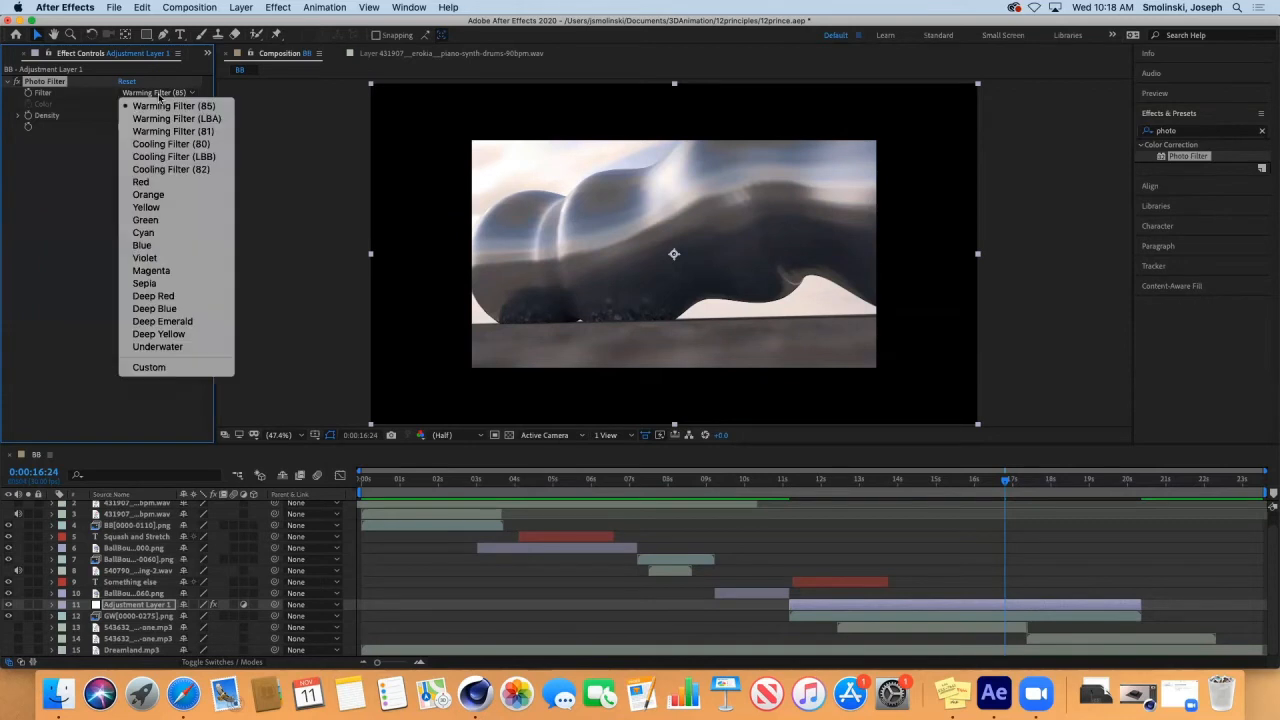
pyautogui.click(164, 159)
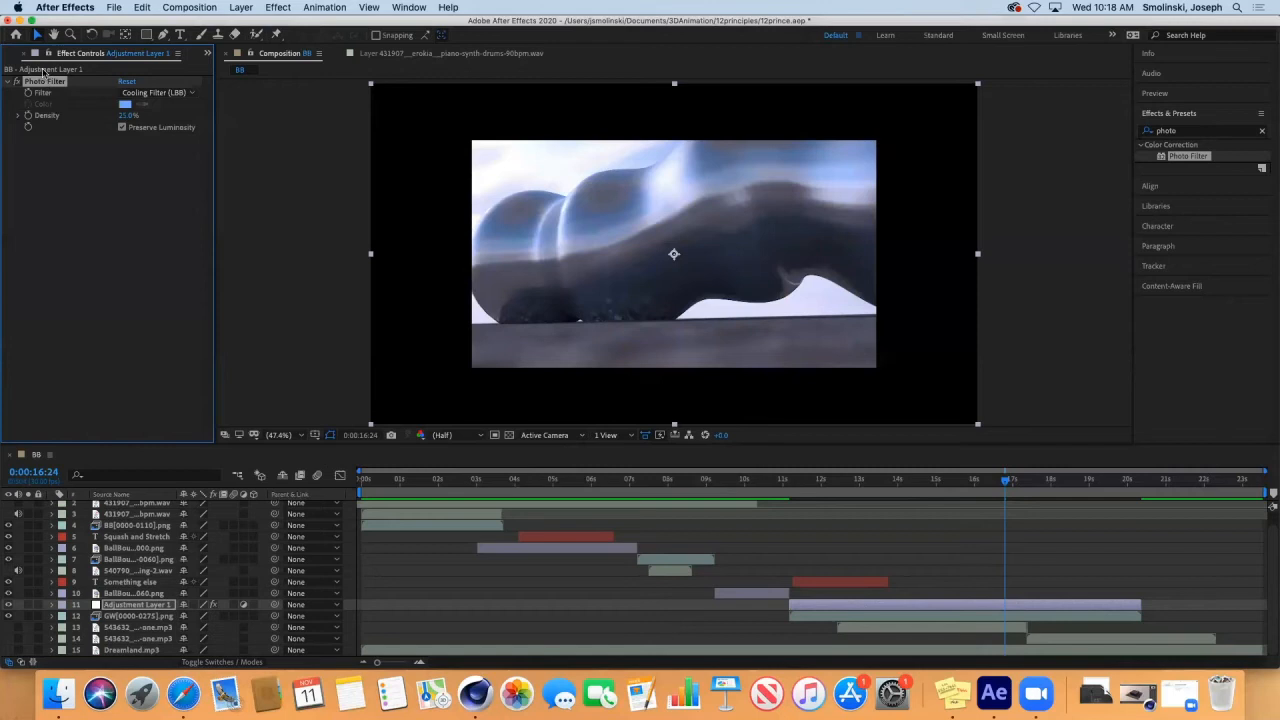
pyautogui.press('Delete')
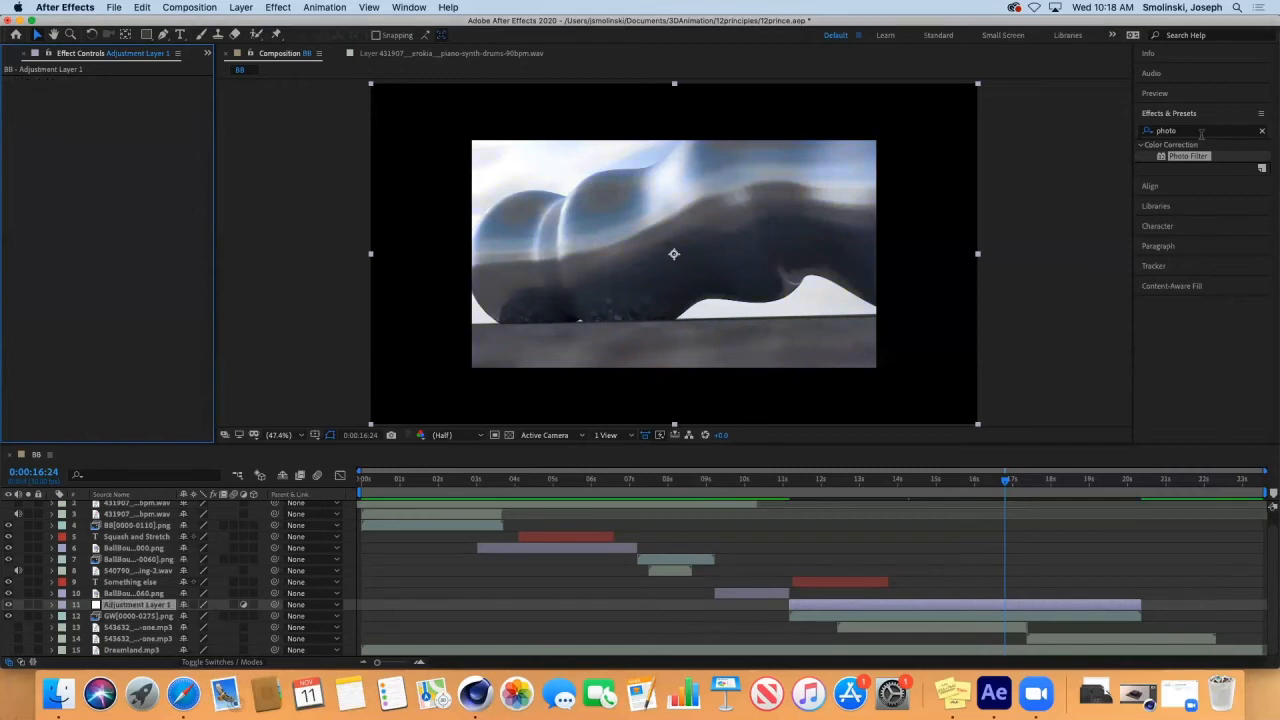
# Search the effects for "rain" and apply CC Rainfall to the adjustment layer.
pyautogui.click(1199, 133)
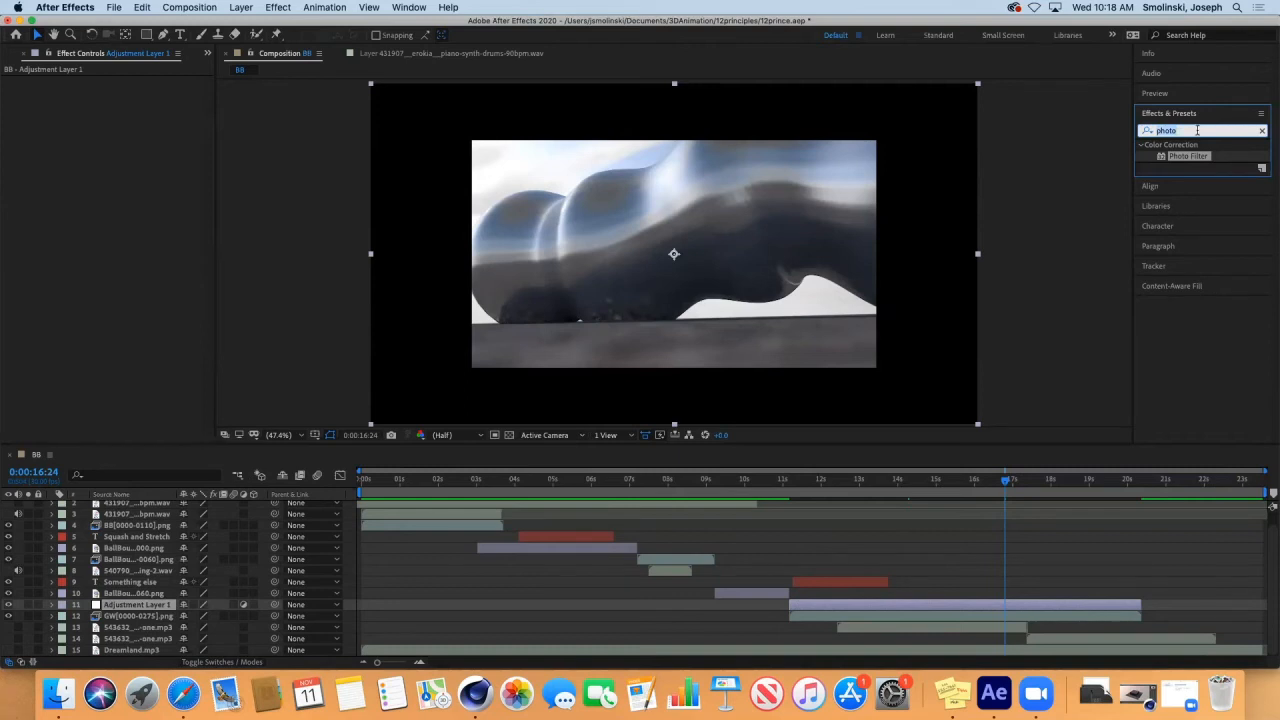
pyautogui.write('rian')
pyautogui.press('Return')
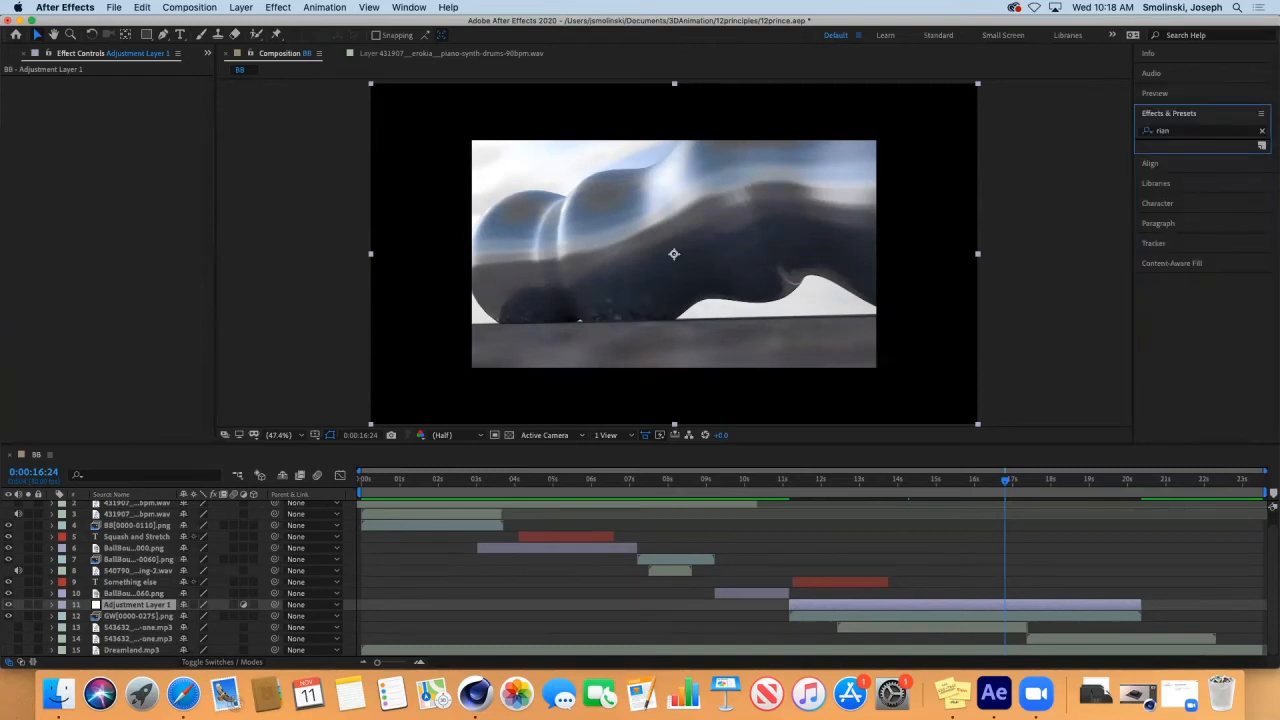
pyautogui.click(1197, 134)
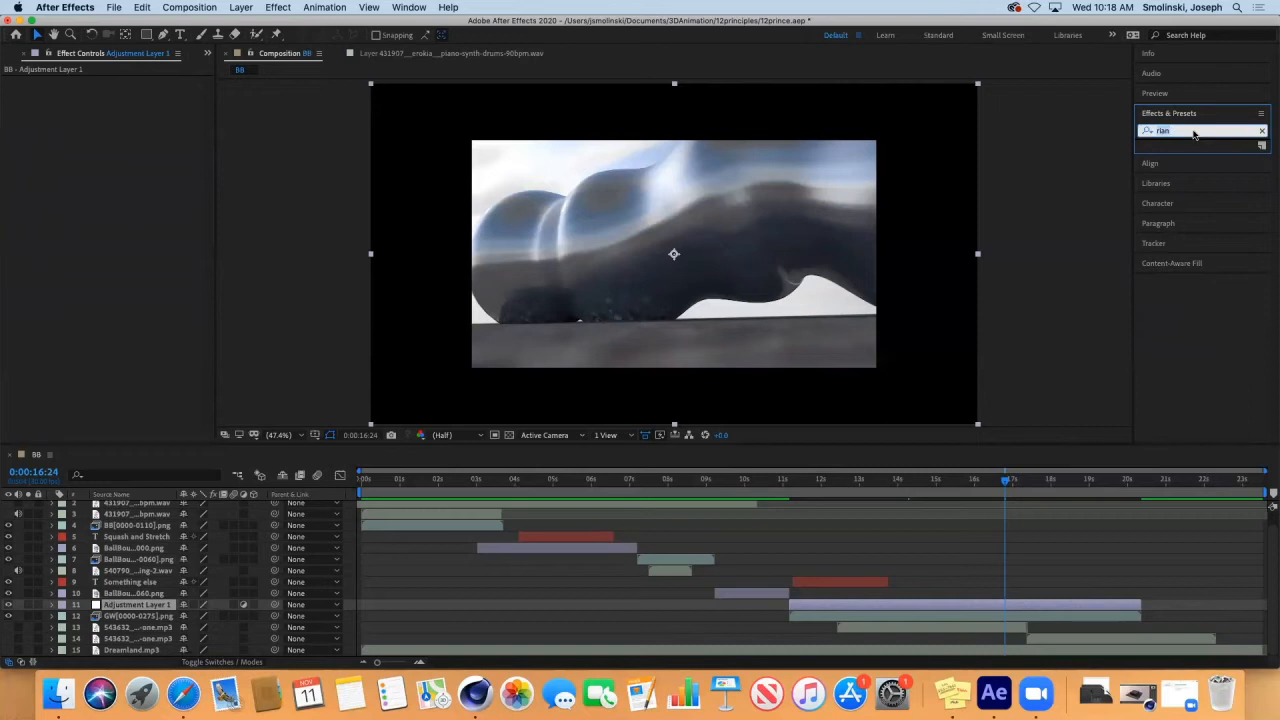
pyautogui.write('rain')
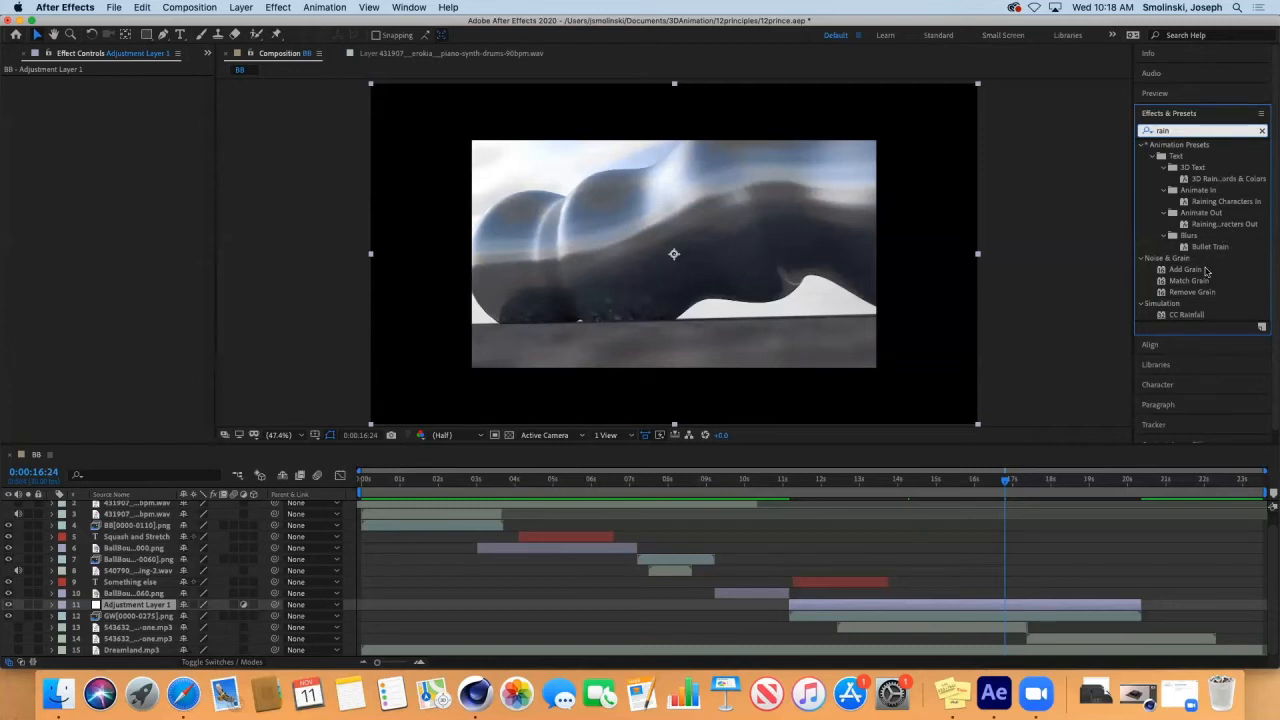
pyautogui.click(1200, 316)
pyautogui.doubleClick(1188, 315)
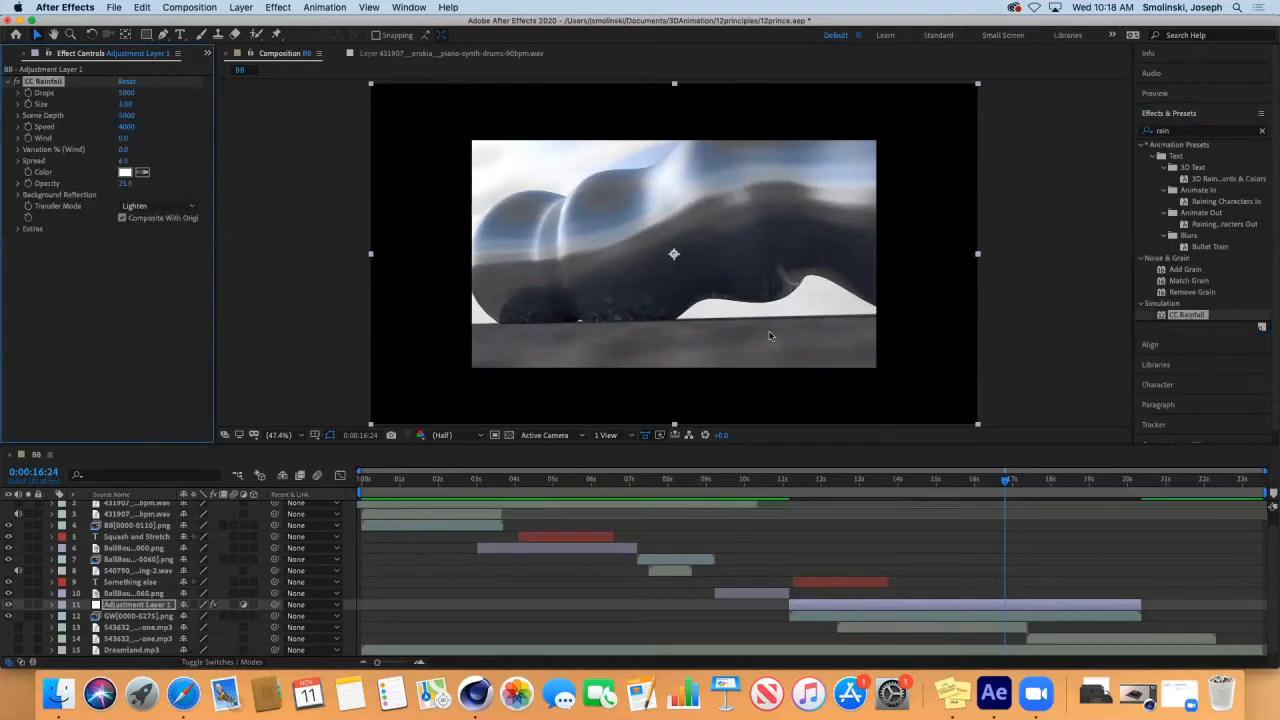
# Preview the CC Rainfall effect on the GW image sequence from about 11 seconds.
pyautogui.moveTo(1003, 485); pyautogui.dragTo(799, 558)
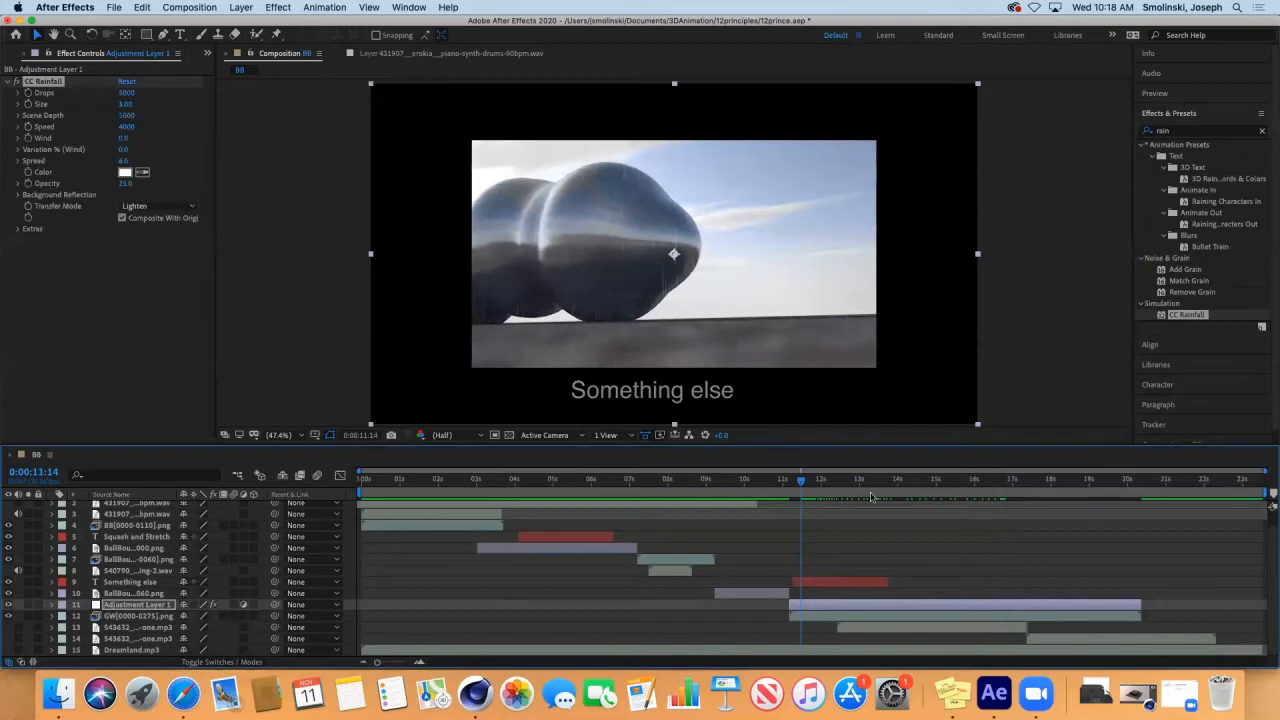
pyautogui.press('space')
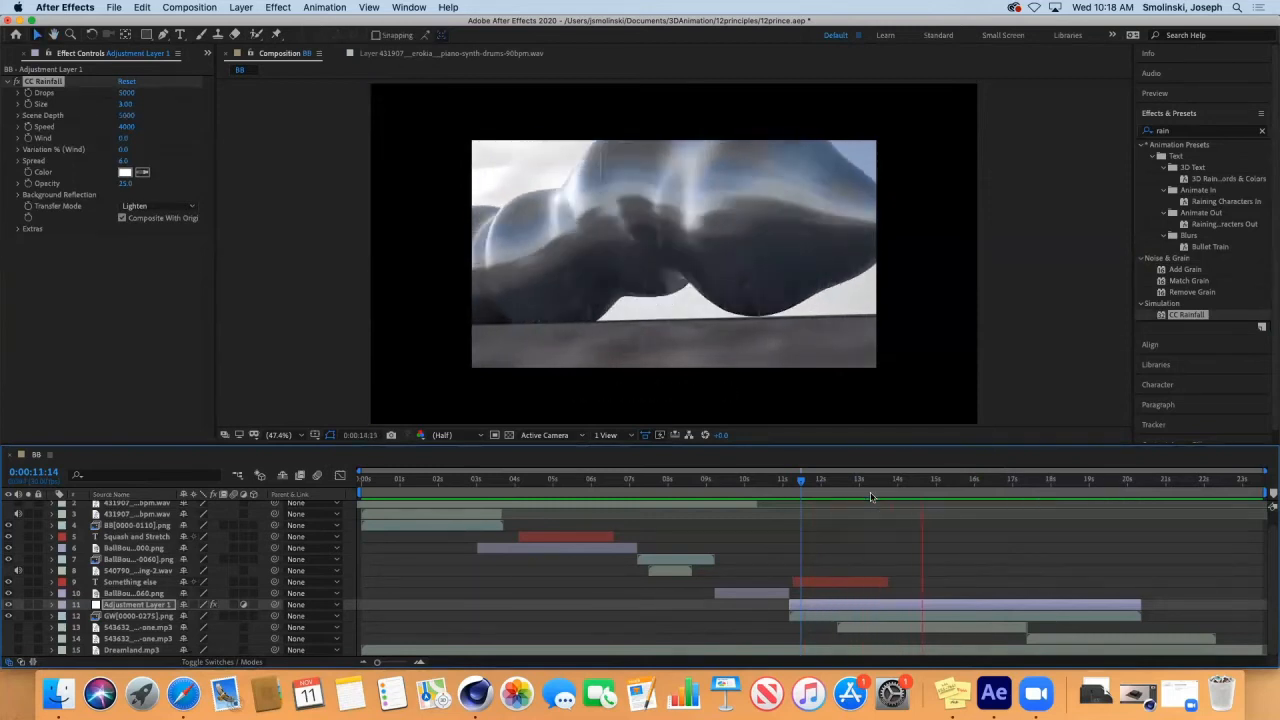
pyautogui.press('space')
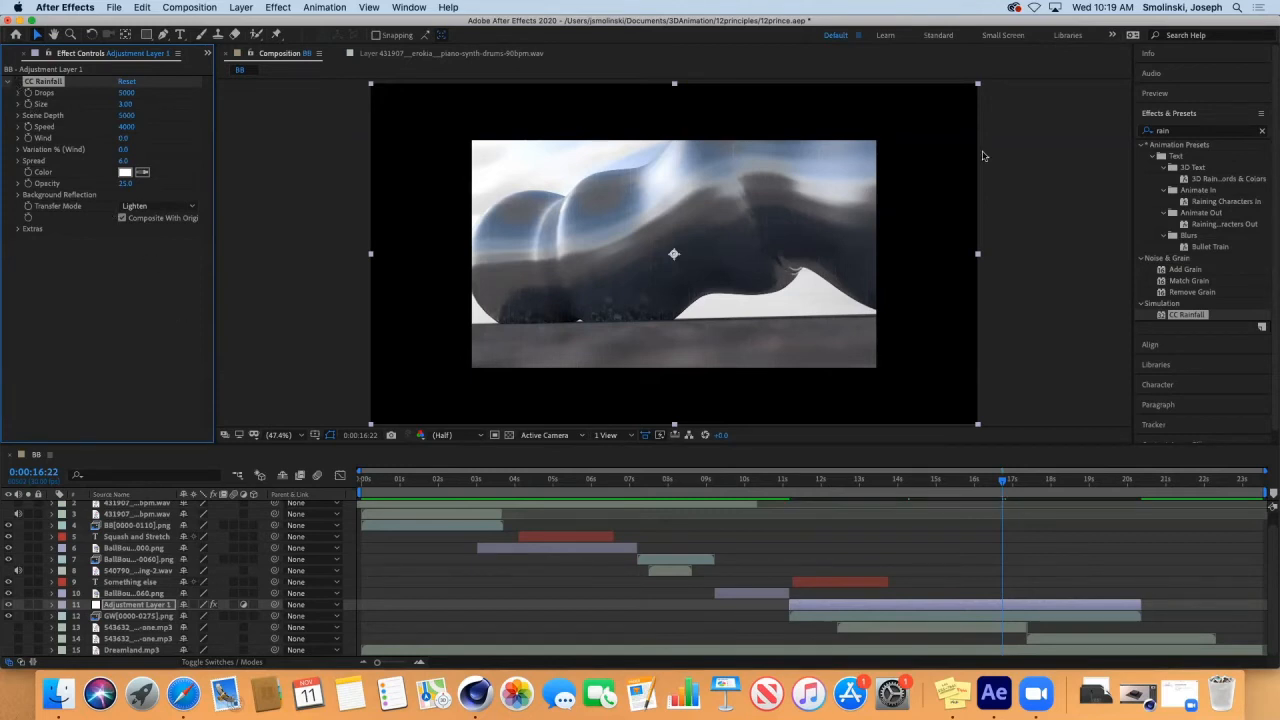
# Search the effects for "light" and apply the Holy Light preset to the adjustment layer.
pyautogui.click(1192, 132)
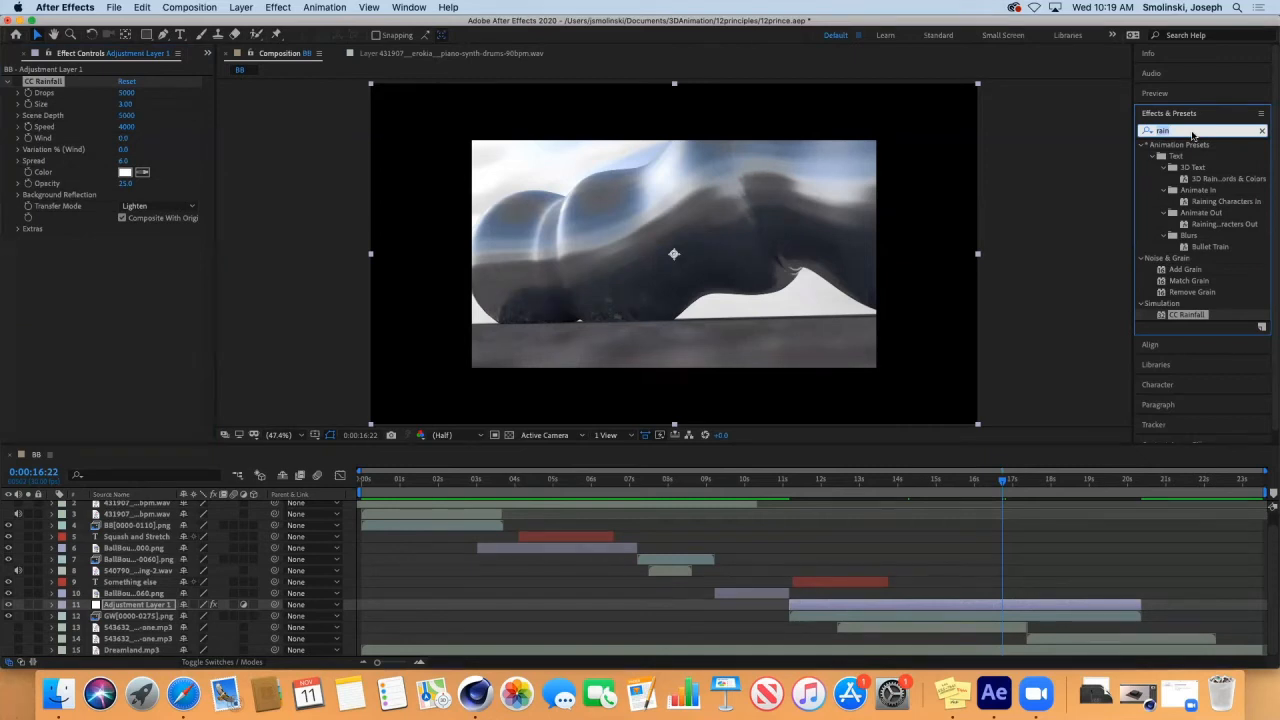
pyautogui.write('light')
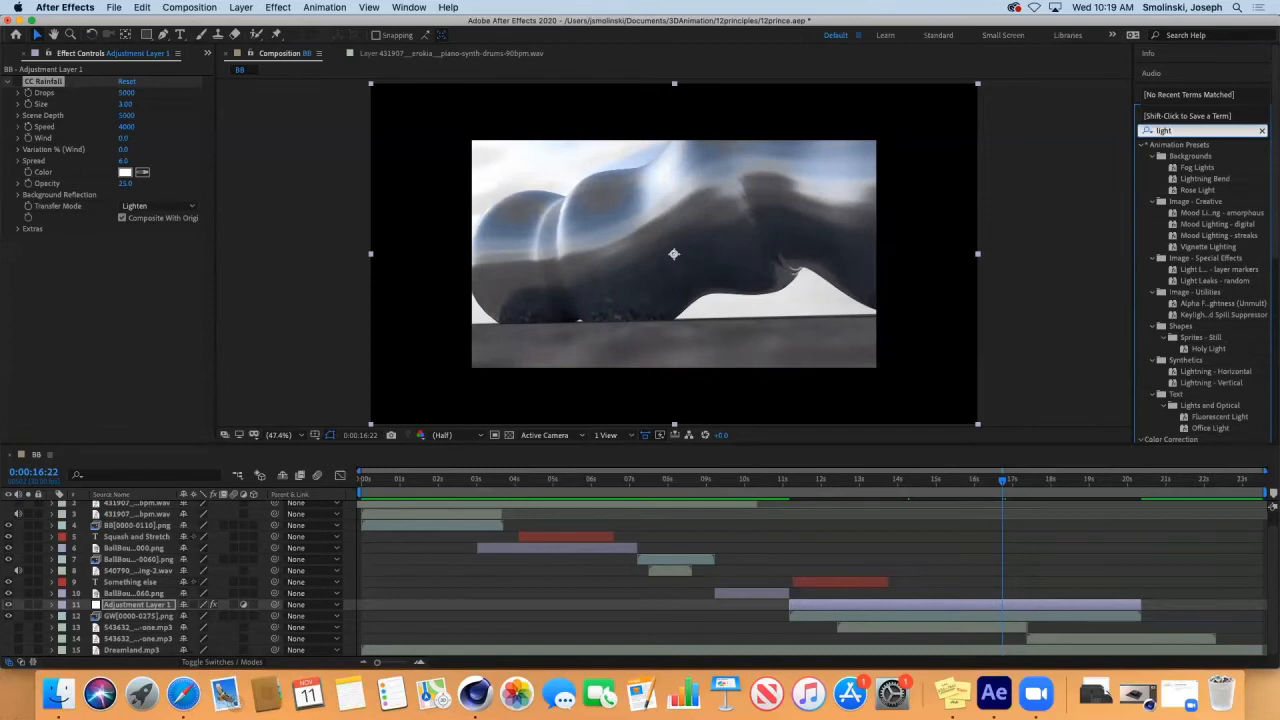
pyautogui.click(1186, 132)
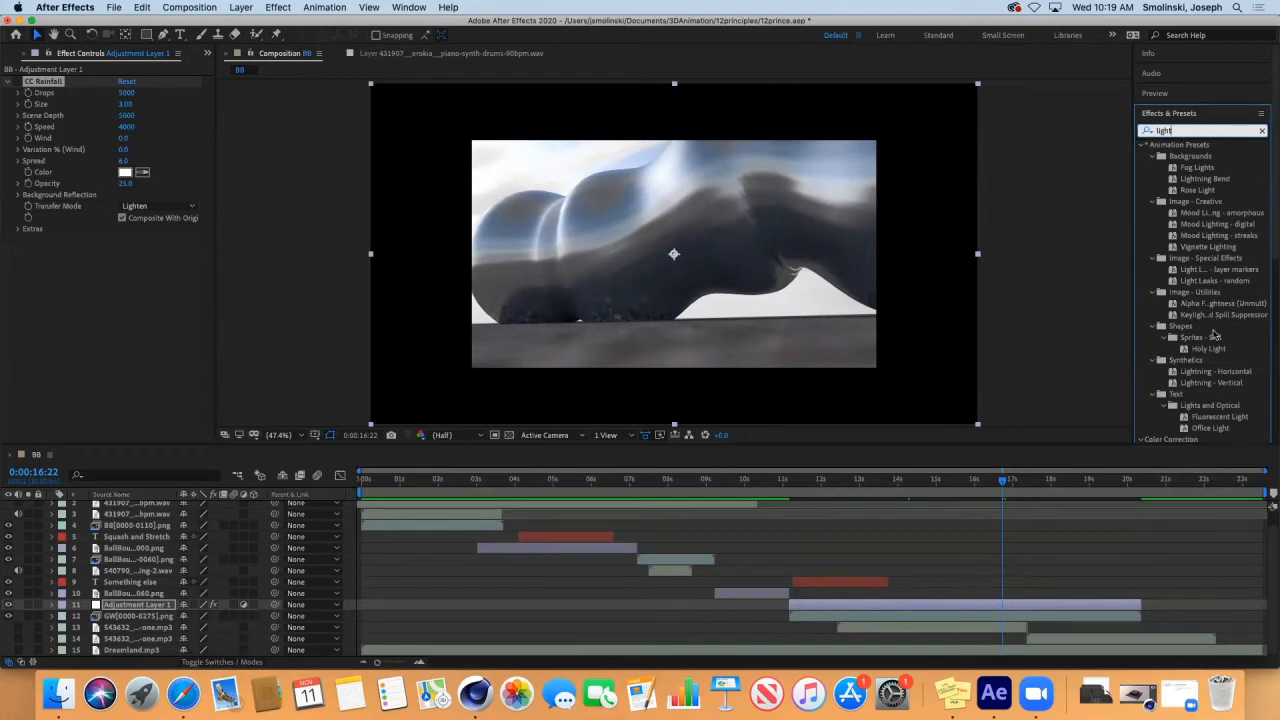
pyautogui.doubleClick(1209, 349)
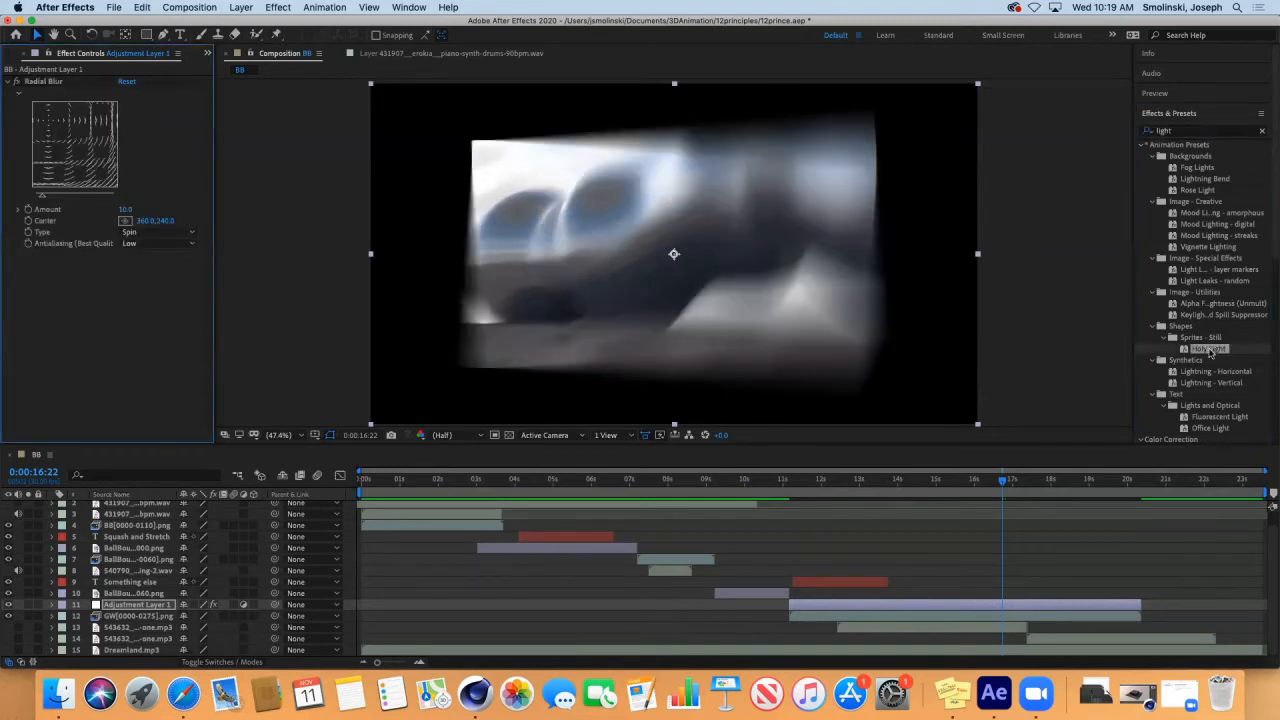
# Check the blur at an earlier frame, try a Radial Blur center of 377.0, 240.0 and delete the effect from the adjustment layer.
pyautogui.moveTo(1002, 484); pyautogui.dragTo(897, 540)
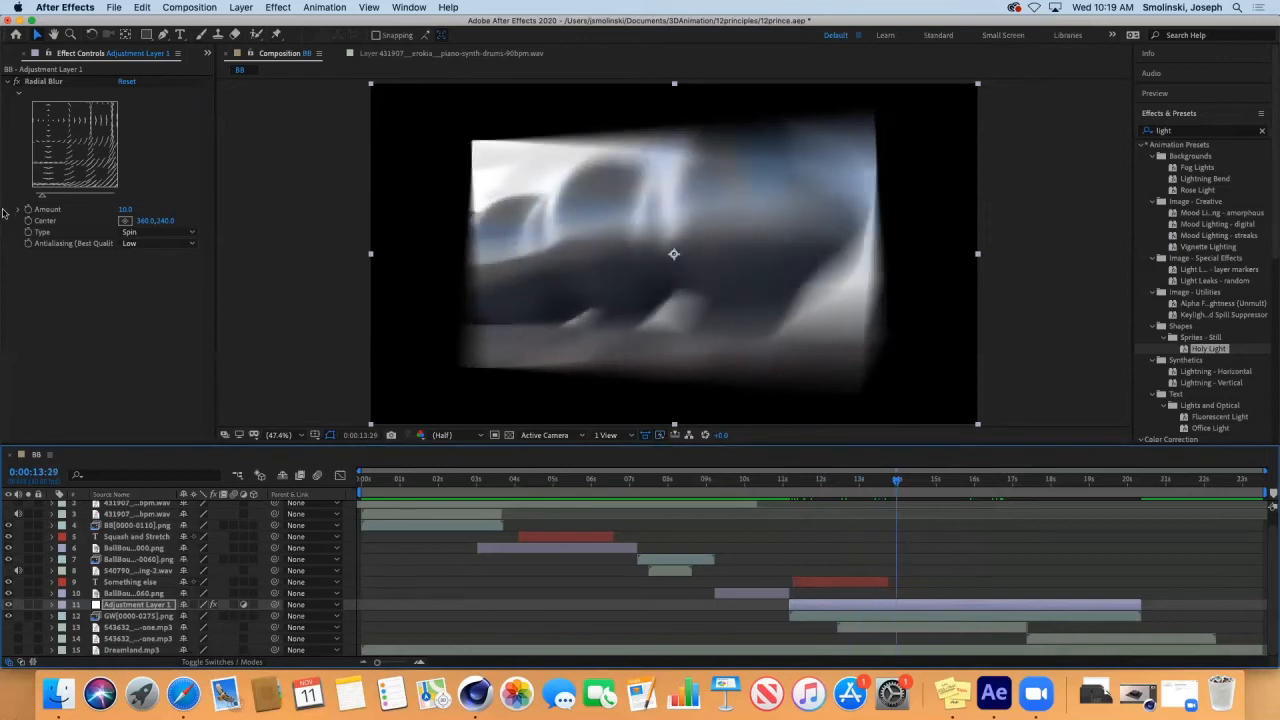
pyautogui.moveTo(143, 222); pyautogui.dragTo(180, 246)
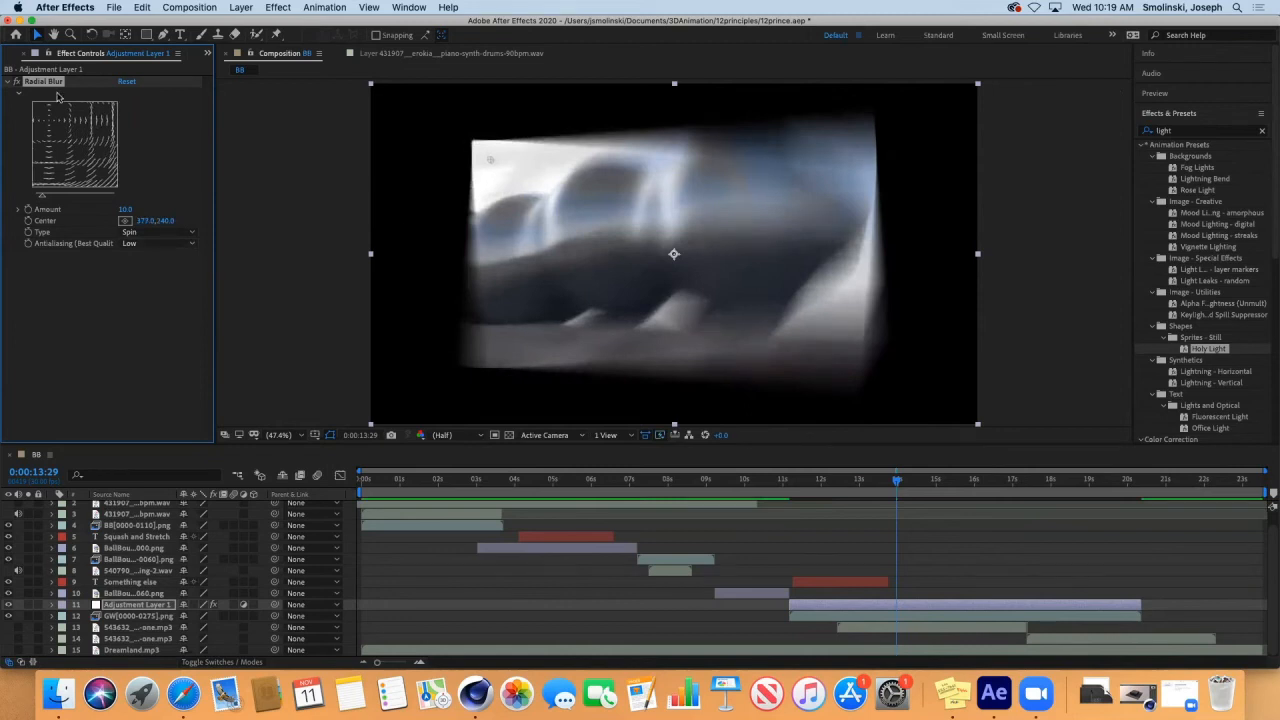
pyautogui.press('Delete')
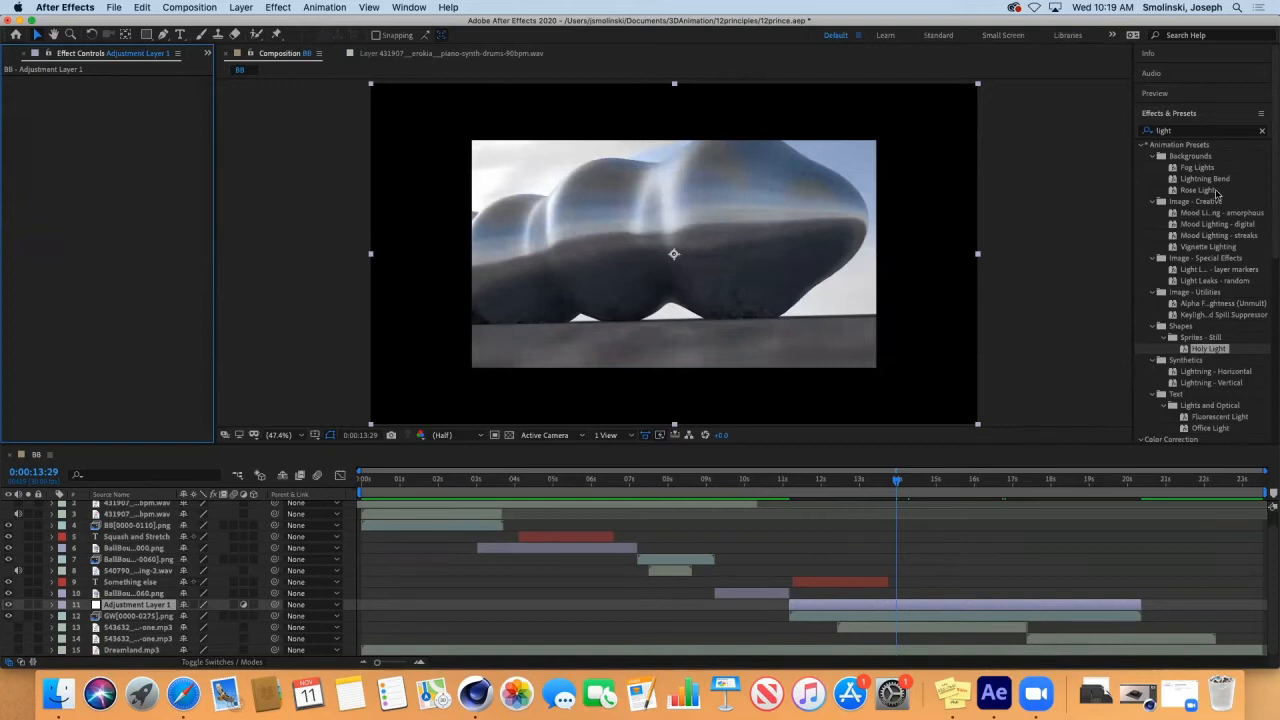
# Find CC Light Burst 2.5 among the light effects and apply it to the adjustment layer.
pyautogui.scroll(-5, 1272, 378)
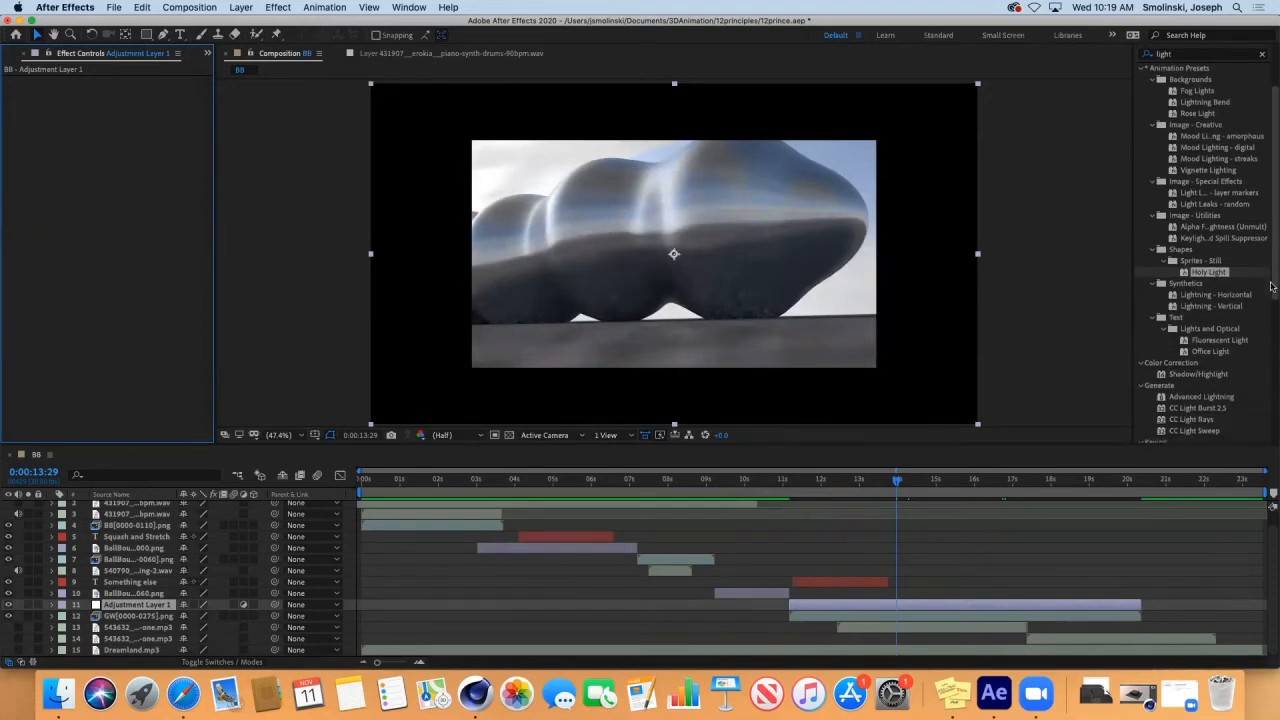
pyautogui.scroll(-3, 1270, 315)
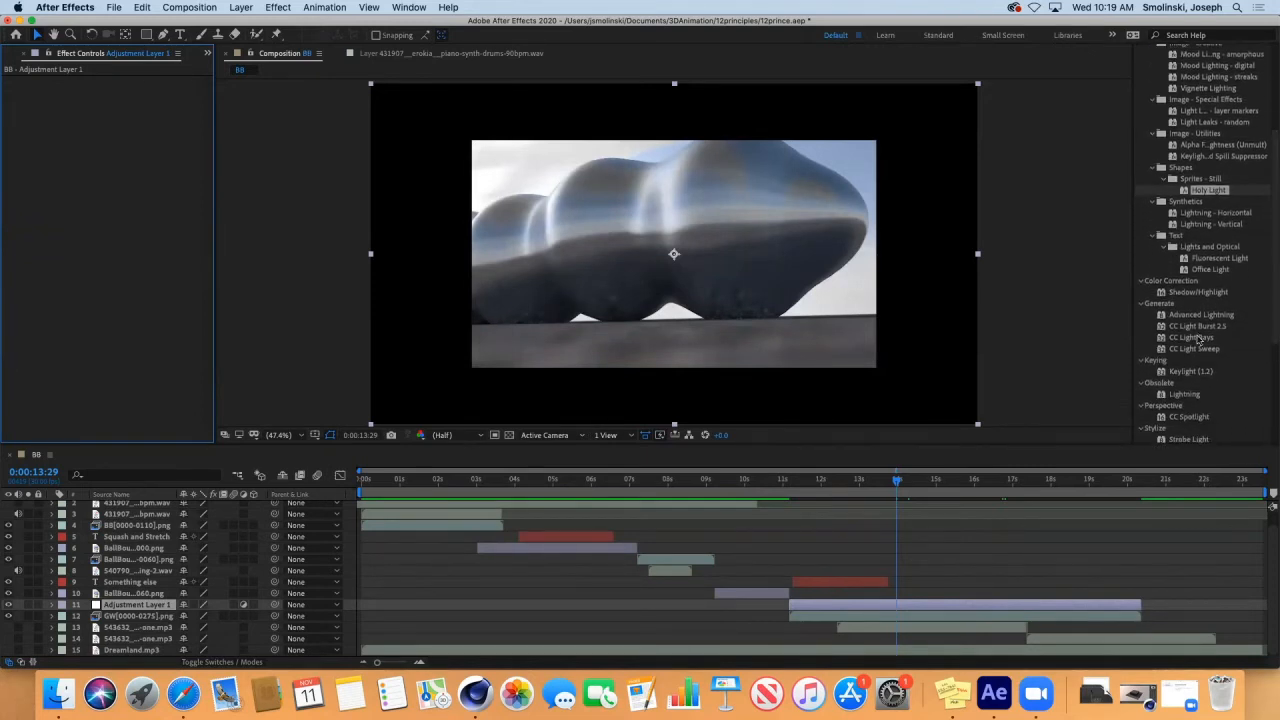
pyautogui.doubleClick(1196, 327)
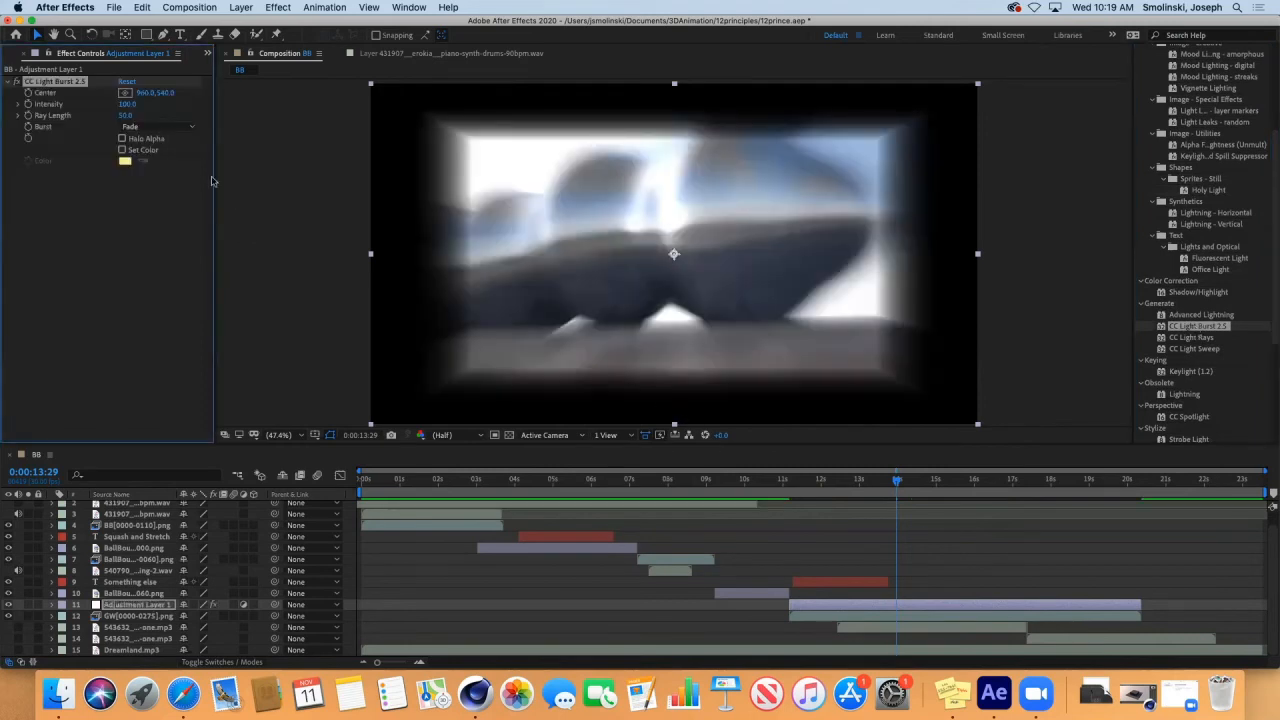
# Try a higher intensity and a different ray length for CC Light Burst 2.5, and delete the effect from the adjustment layer.
pyautogui.moveTo(125, 104)
pyautogui.mouseDown()
pyautogui.moveTo(75, 104)
pyautogui.moveTo(185, 104)
pyautogui.moveTo(112, 112)
pyautogui.mouseUp()
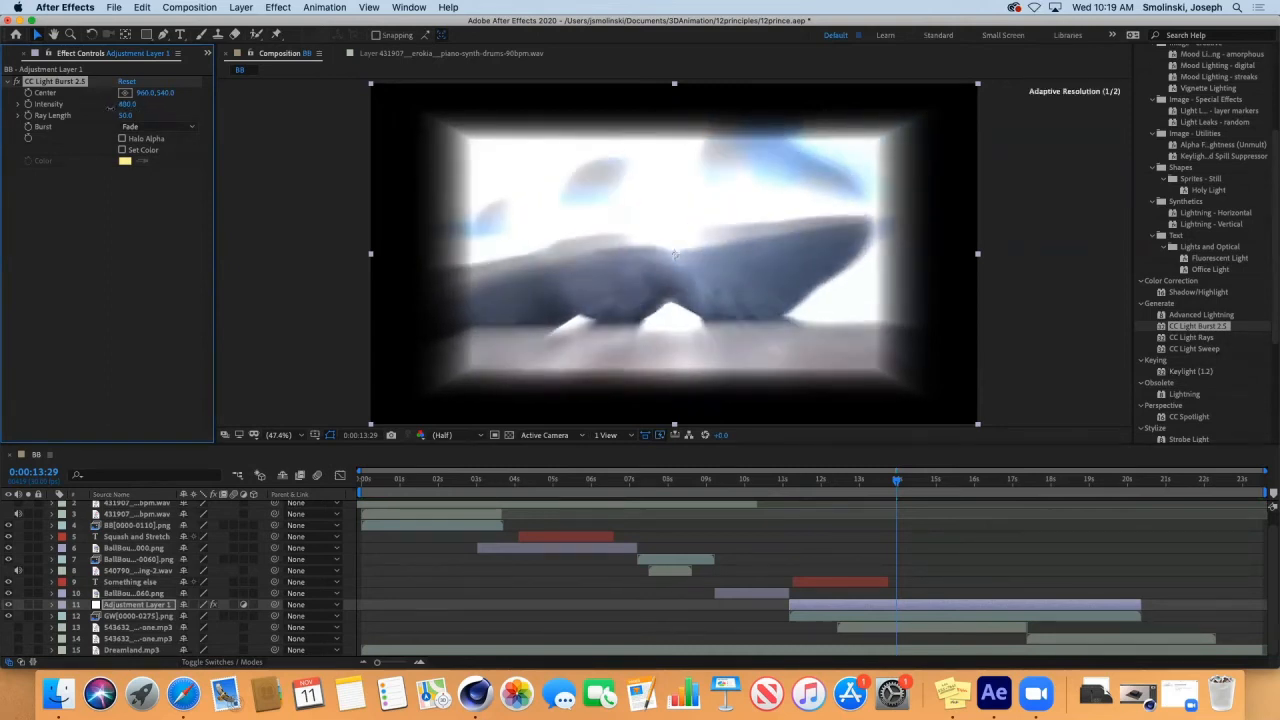
pyautogui.press('super+z')
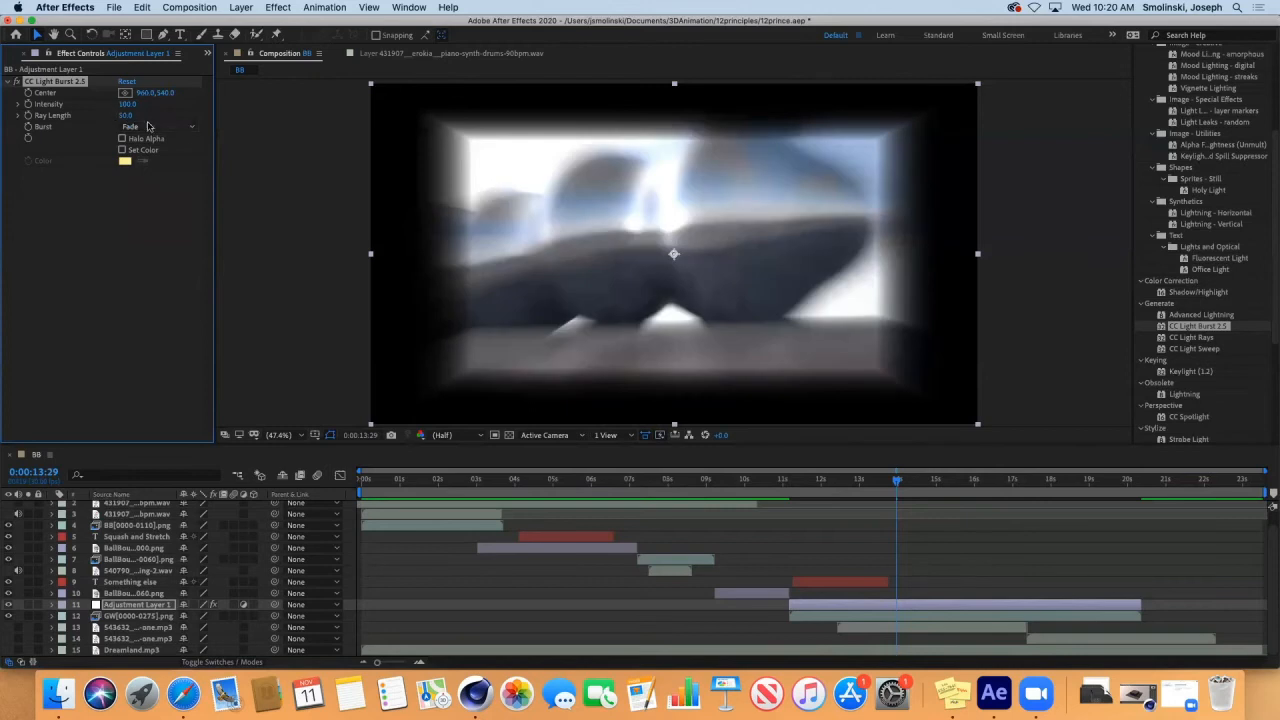
pyautogui.moveTo(126, 117)
pyautogui.mouseDown()
pyautogui.moveTo(91, 119)
pyautogui.moveTo(201, 124)
pyautogui.moveTo(118, 125)
pyautogui.mouseUp()
pyautogui.press('Delete')
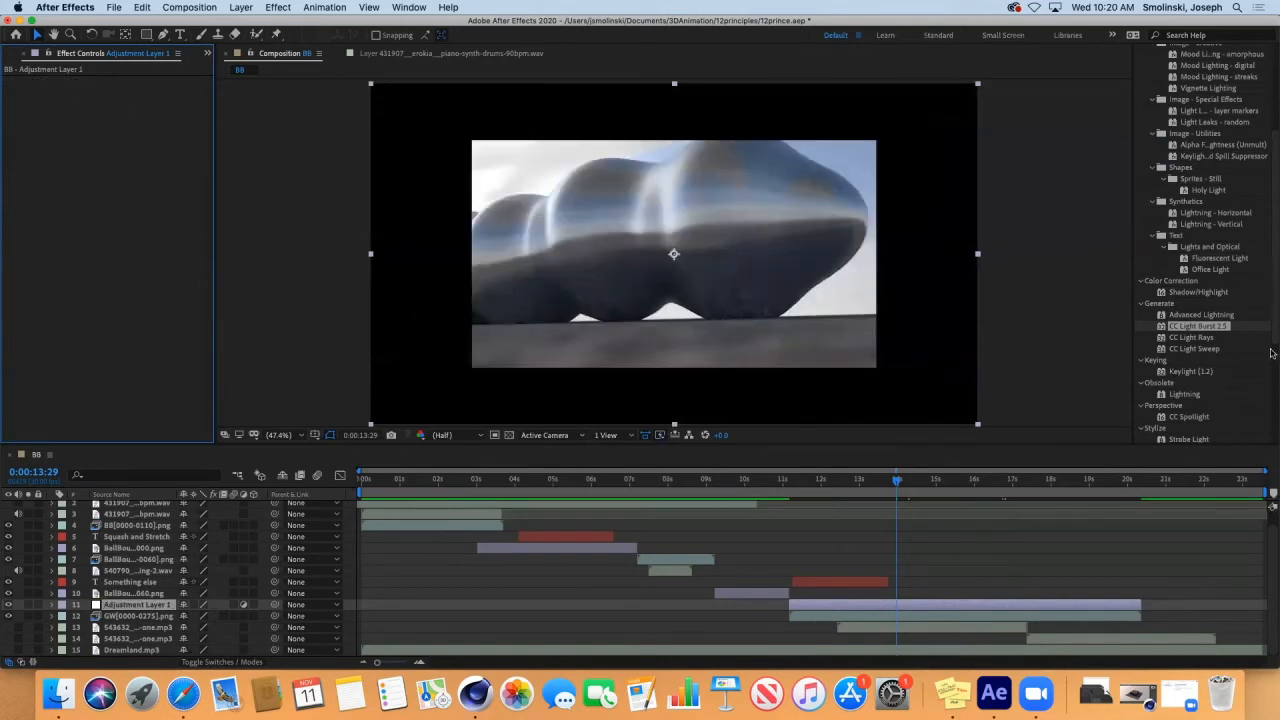
# Look through the remaining light effects, search for "explosion" and select the Explosion and Explosion 2 presets.
pyautogui.scroll(-5, 1271, 352)
pyautogui.scroll(-1, 1271, 377)
pyautogui.moveTo(1271, 378); pyautogui.dragTo(1272, 172)
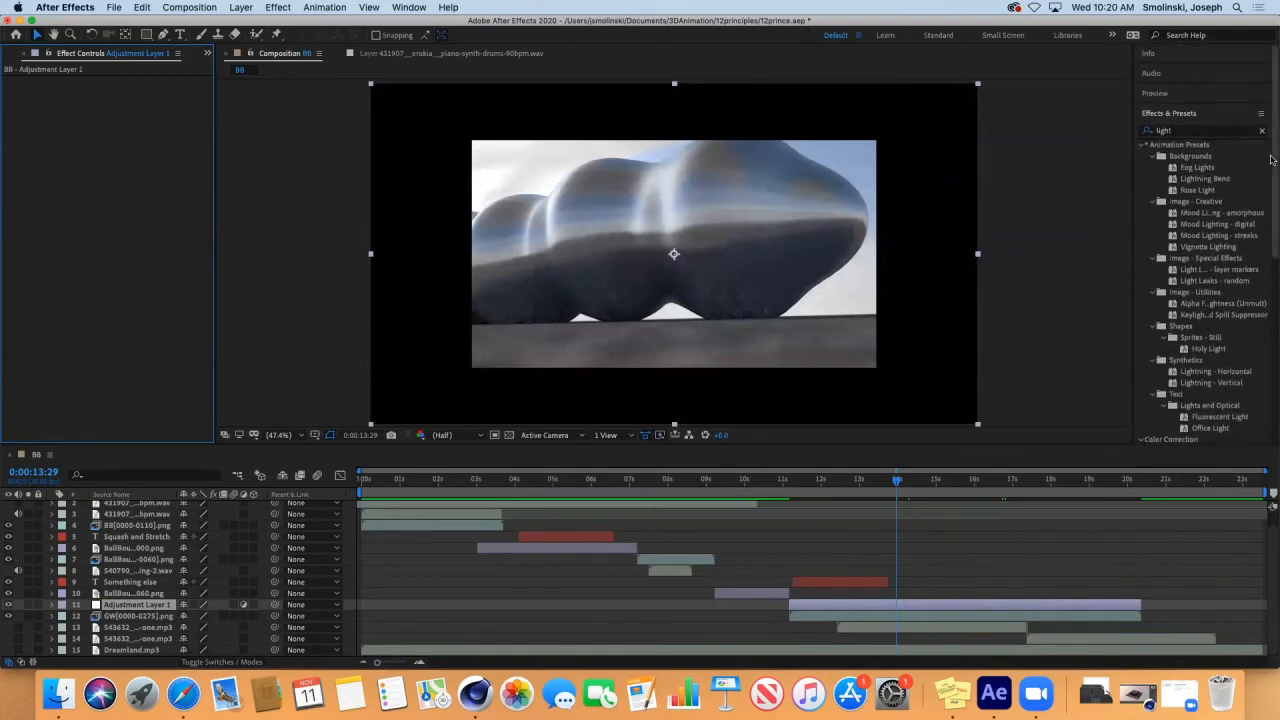
pyautogui.click(1193, 133)
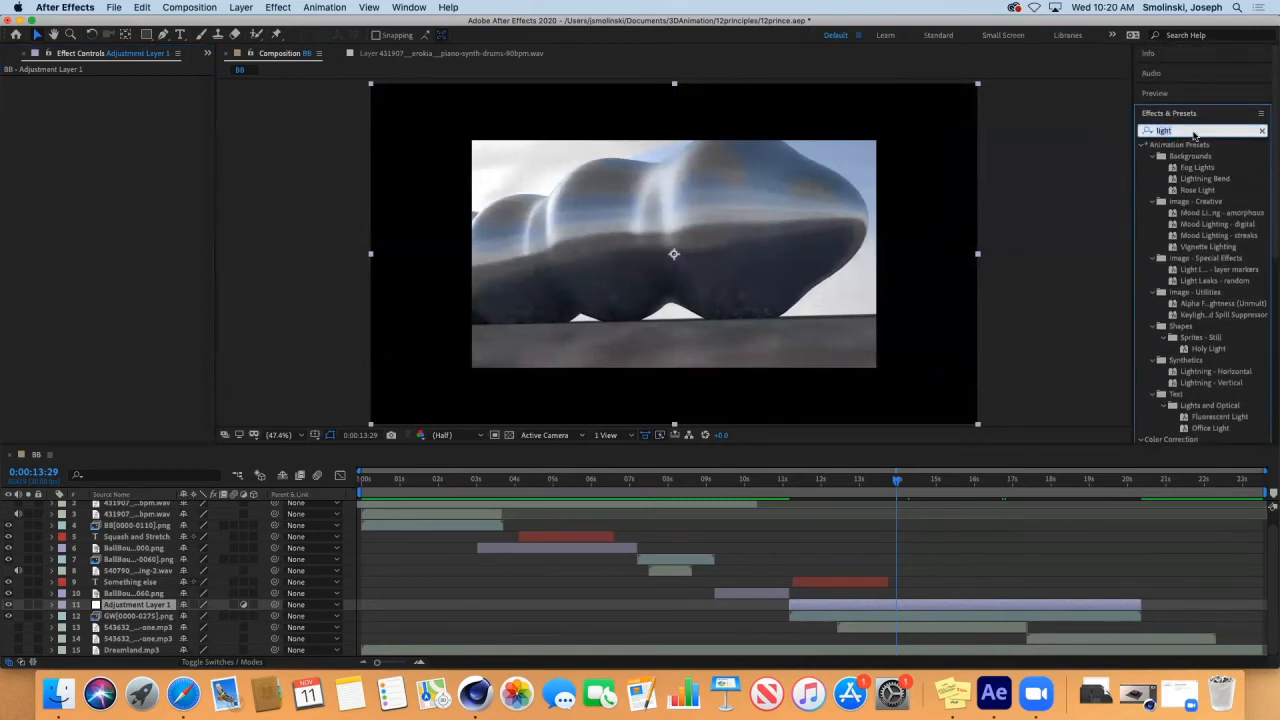
pyautogui.write('explosion')
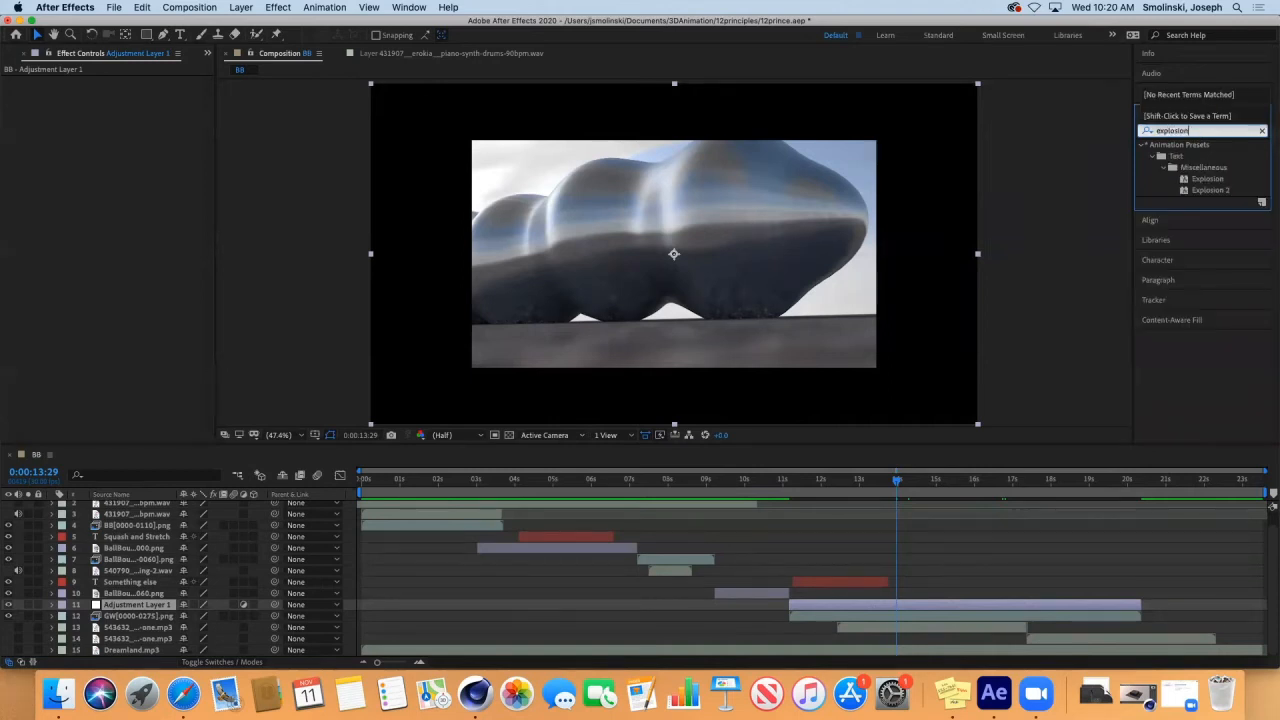
pyautogui.press('Return')
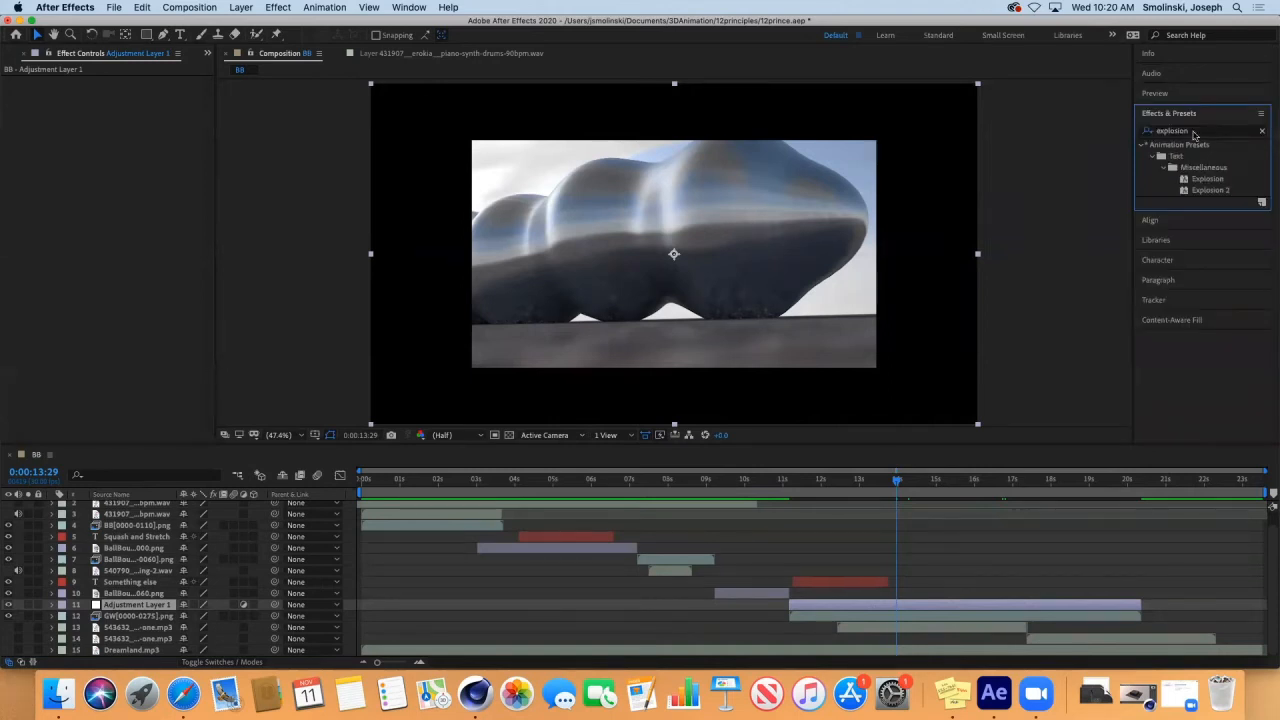
pyautogui.click(1205, 179)
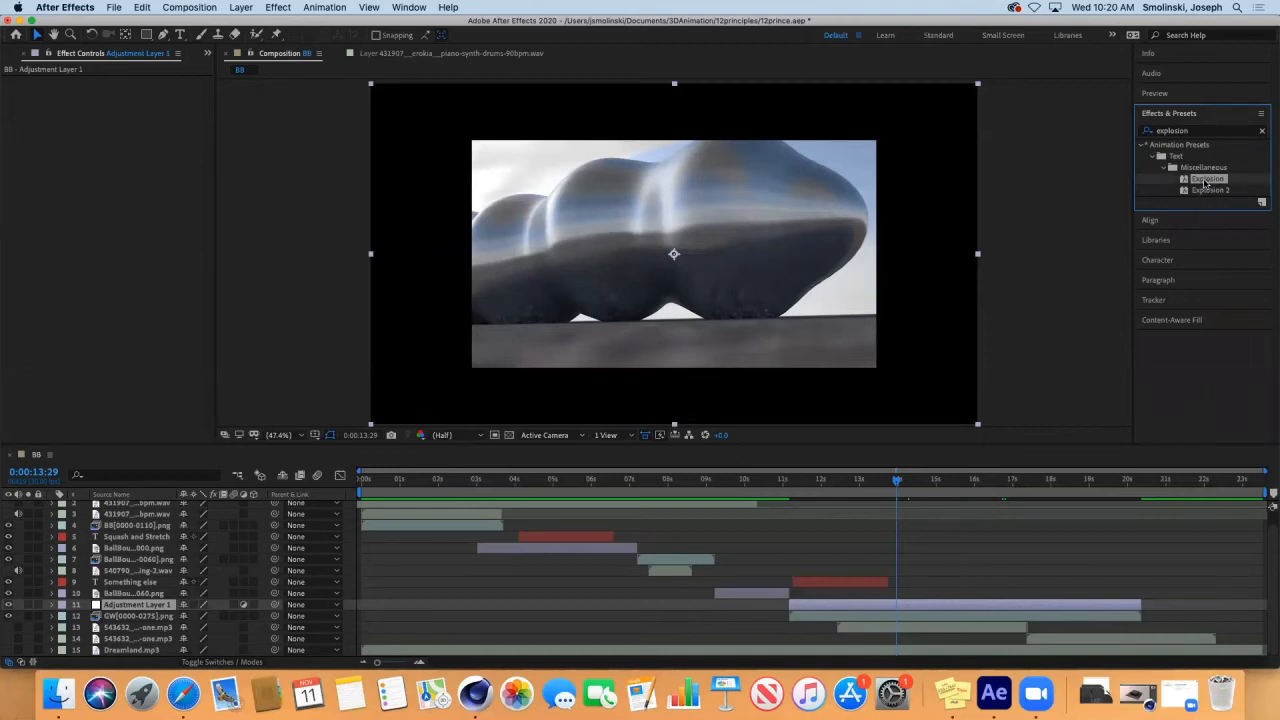
pyautogui.click(1204, 190)
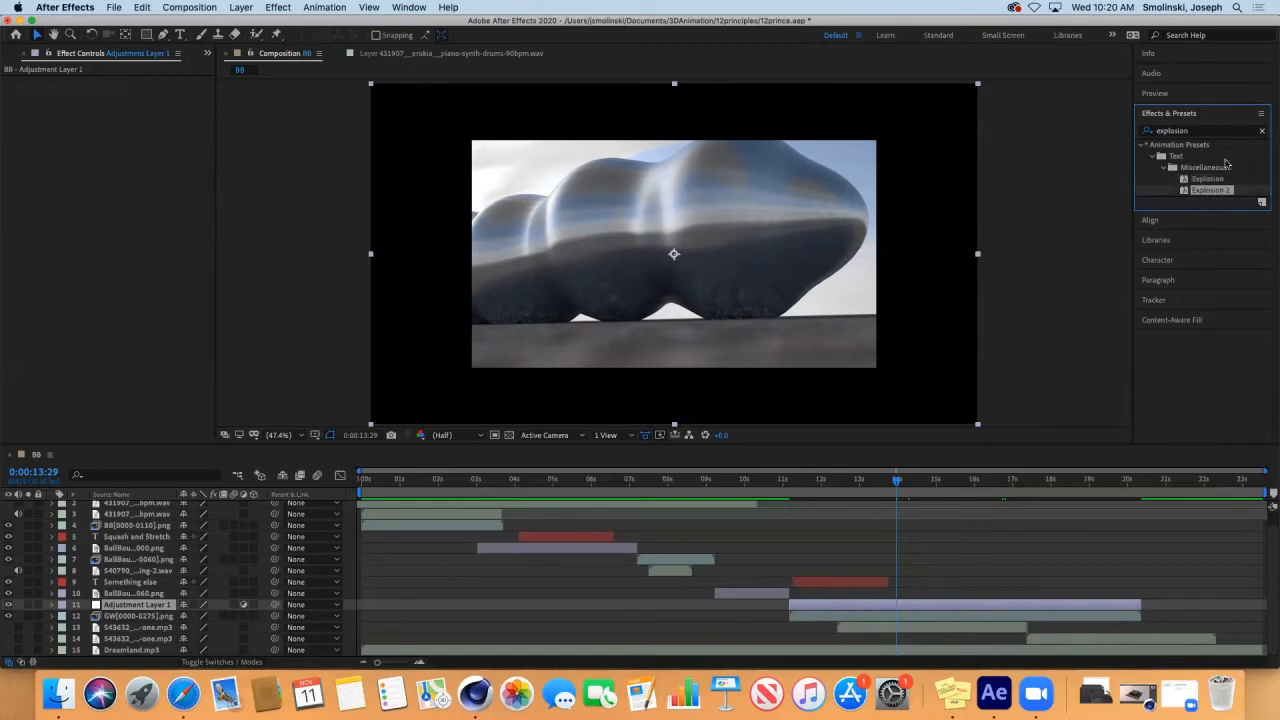
# Search the effects for "snow", apply the Snowflakes preset to the adjustment layer and check it at a later frame.
pyautogui.click(1195, 132)
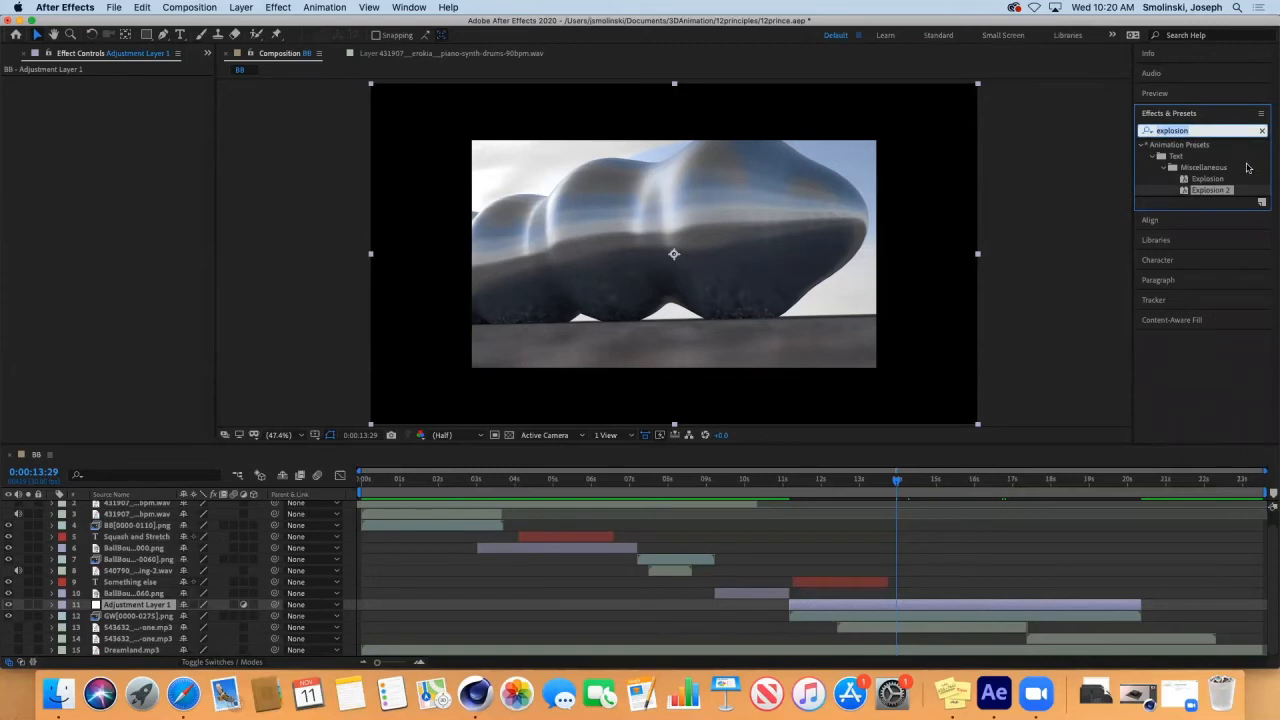
pyautogui.write('snow')
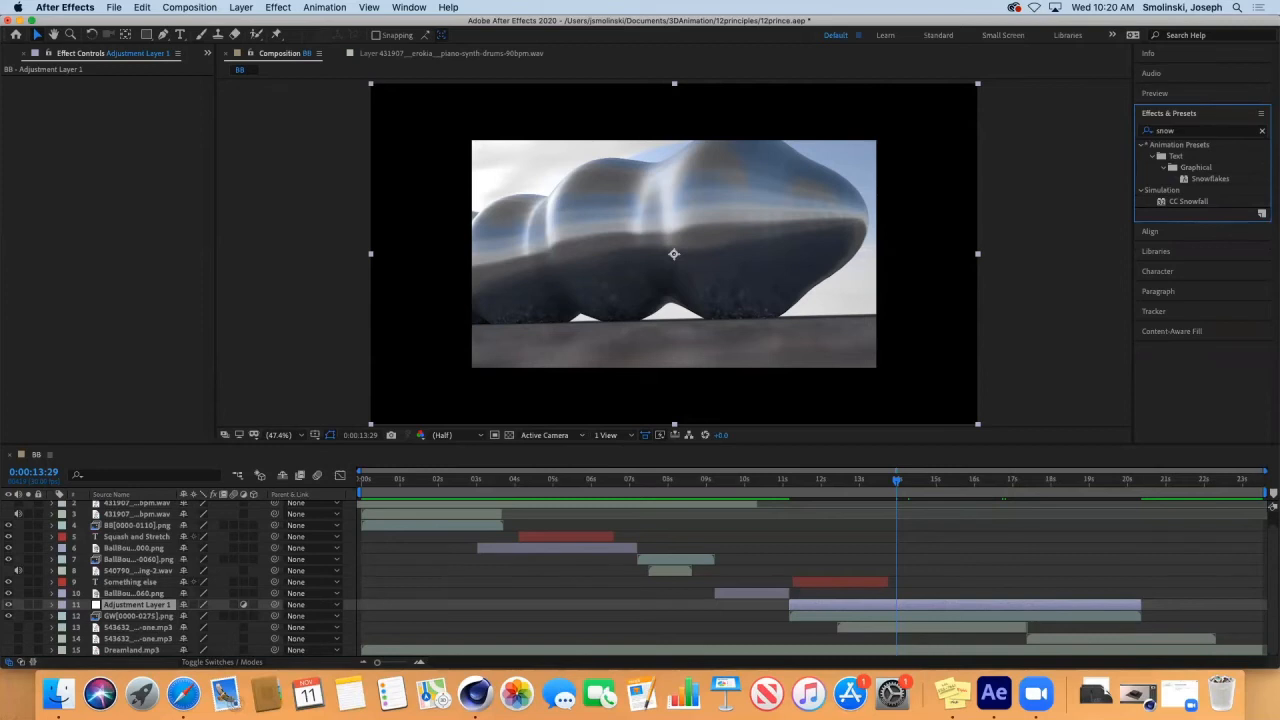
pyautogui.doubleClick(1210, 180)
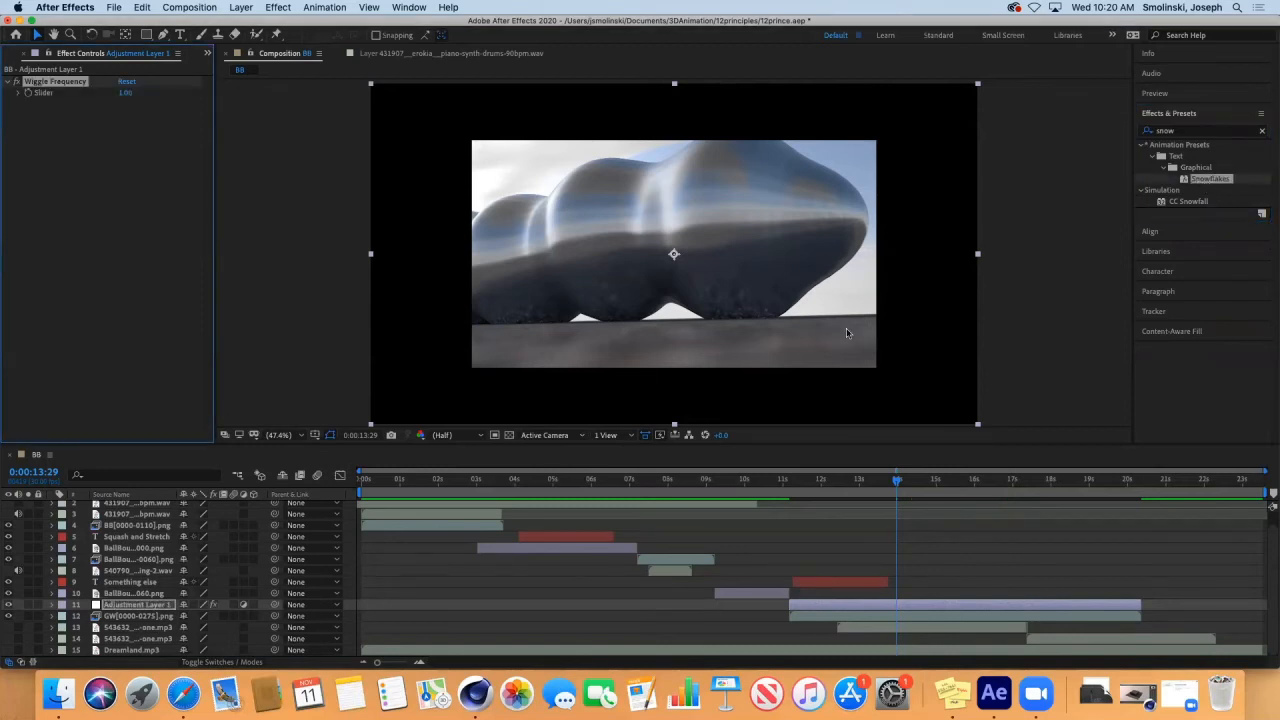
pyautogui.moveTo(894, 481); pyautogui.dragTo(927, 489)
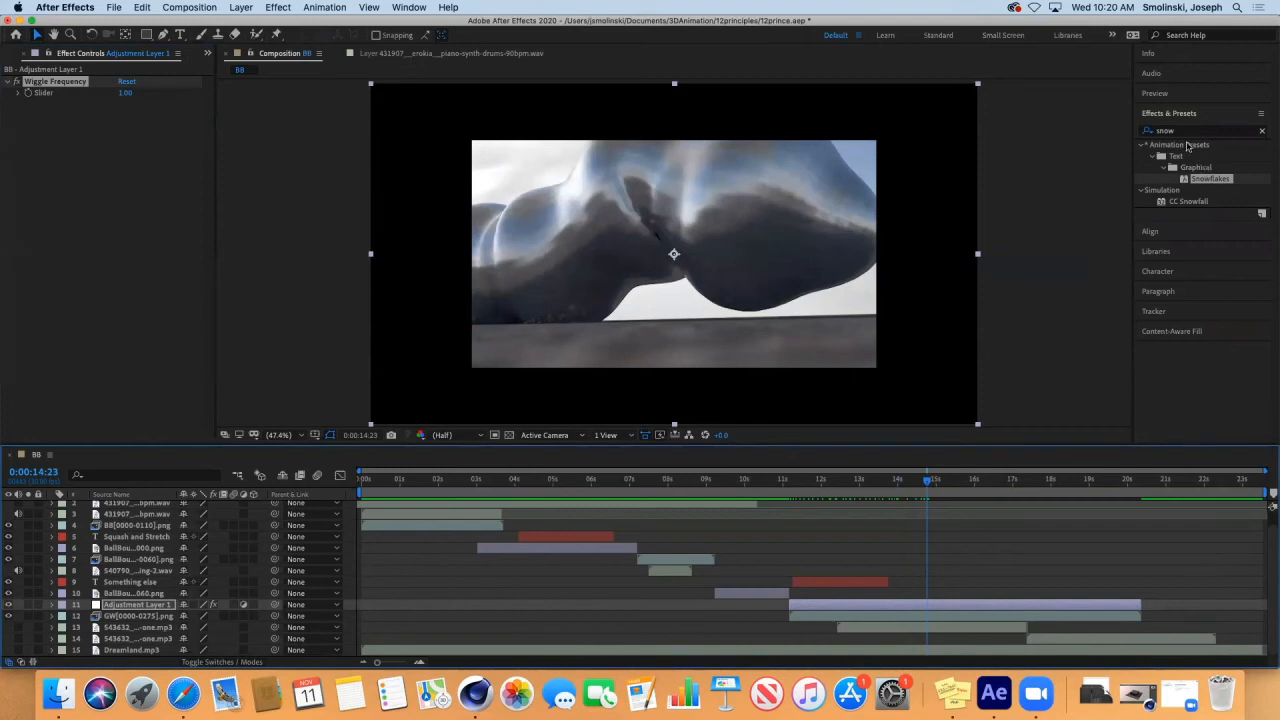
# Search the effects for "flare" and apply Lens Flare to the adjustment layer.
pyautogui.click(1185, 134)
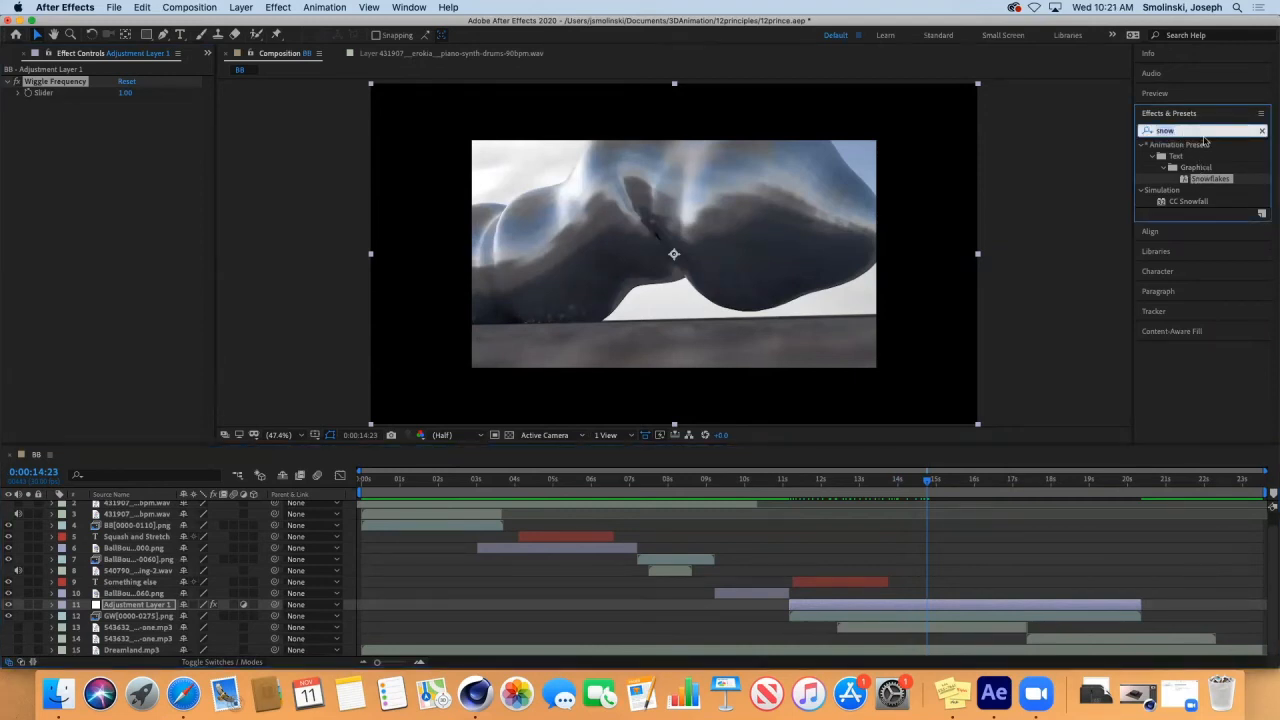
pyautogui.write('flare')
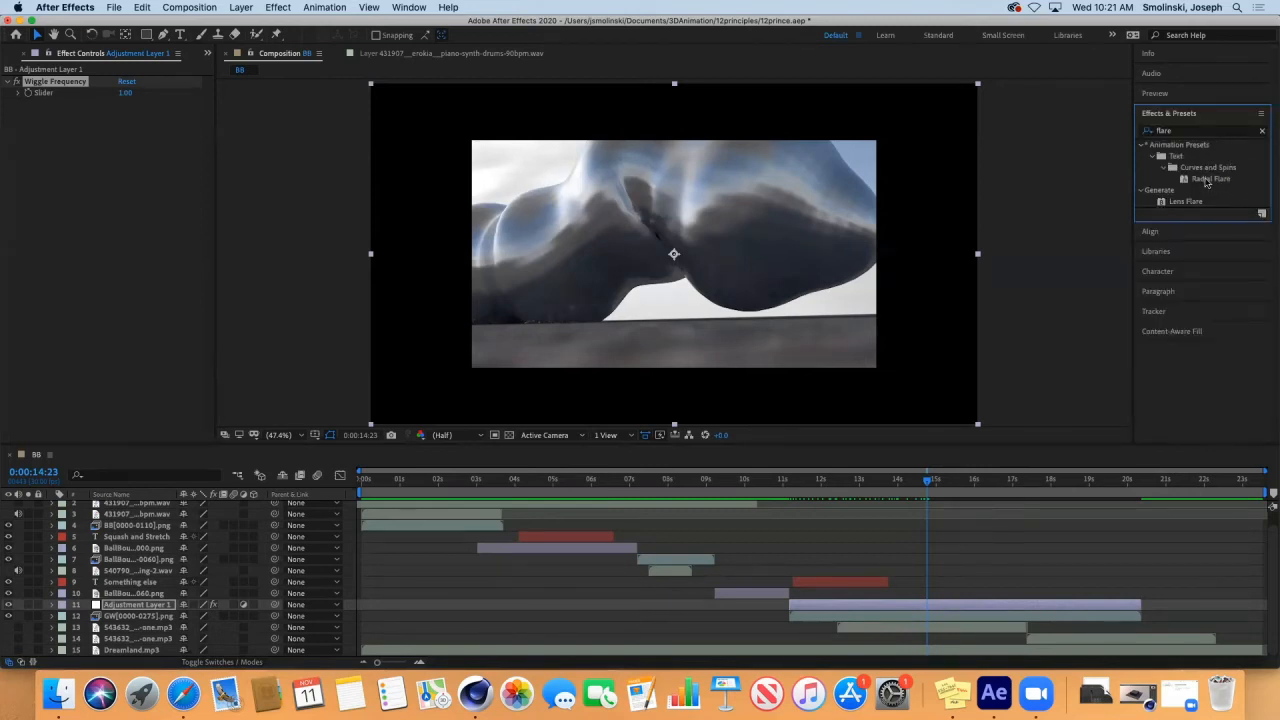
pyautogui.click(1207, 179)
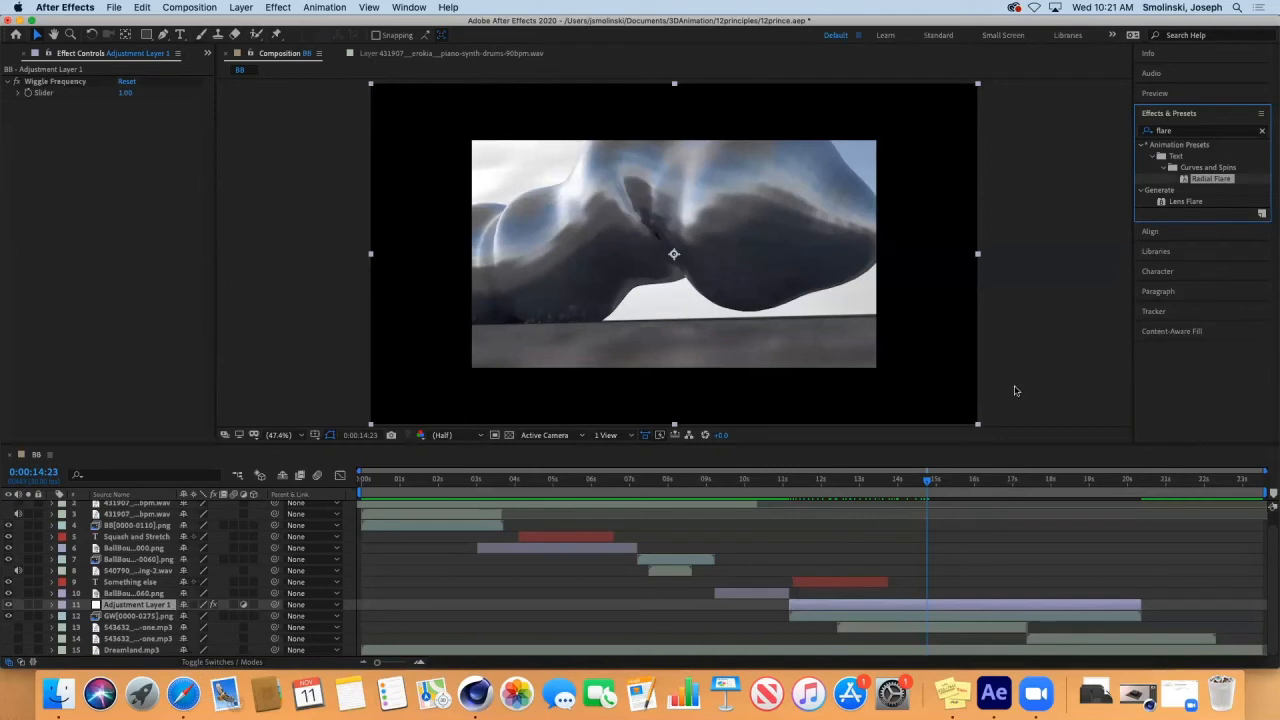
pyautogui.click(925, 482)
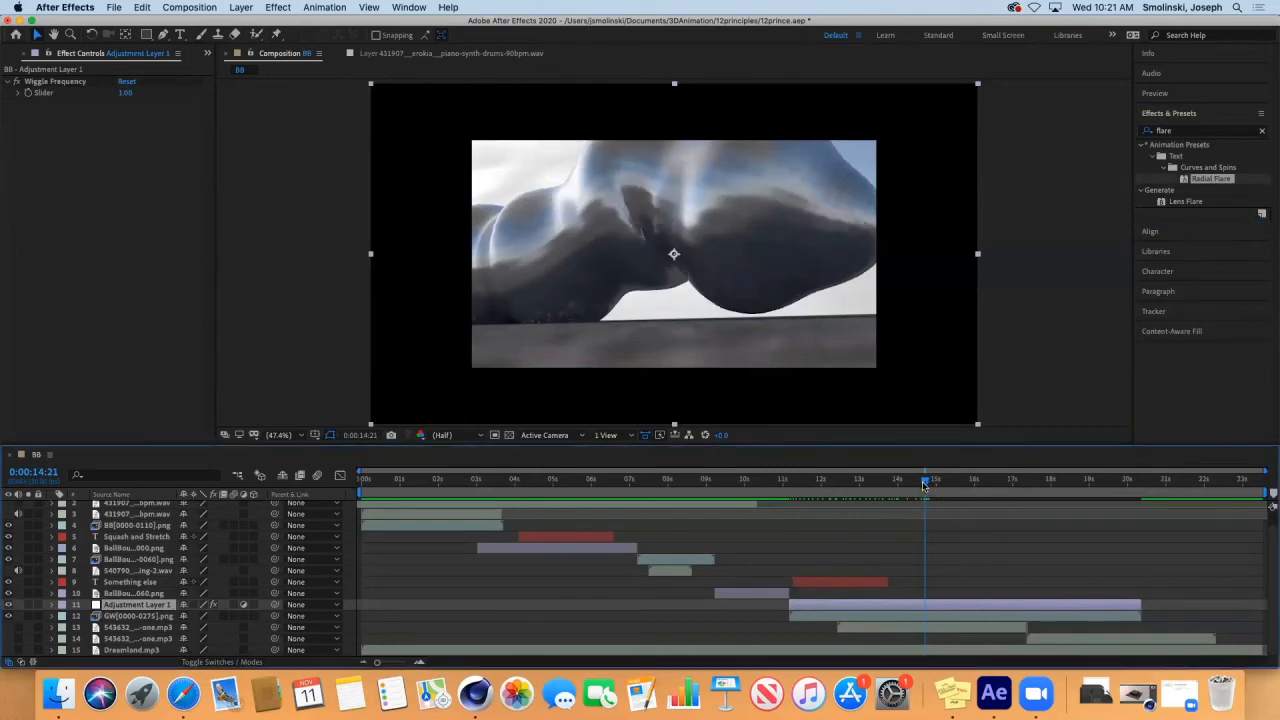
pyautogui.click(1212, 180)
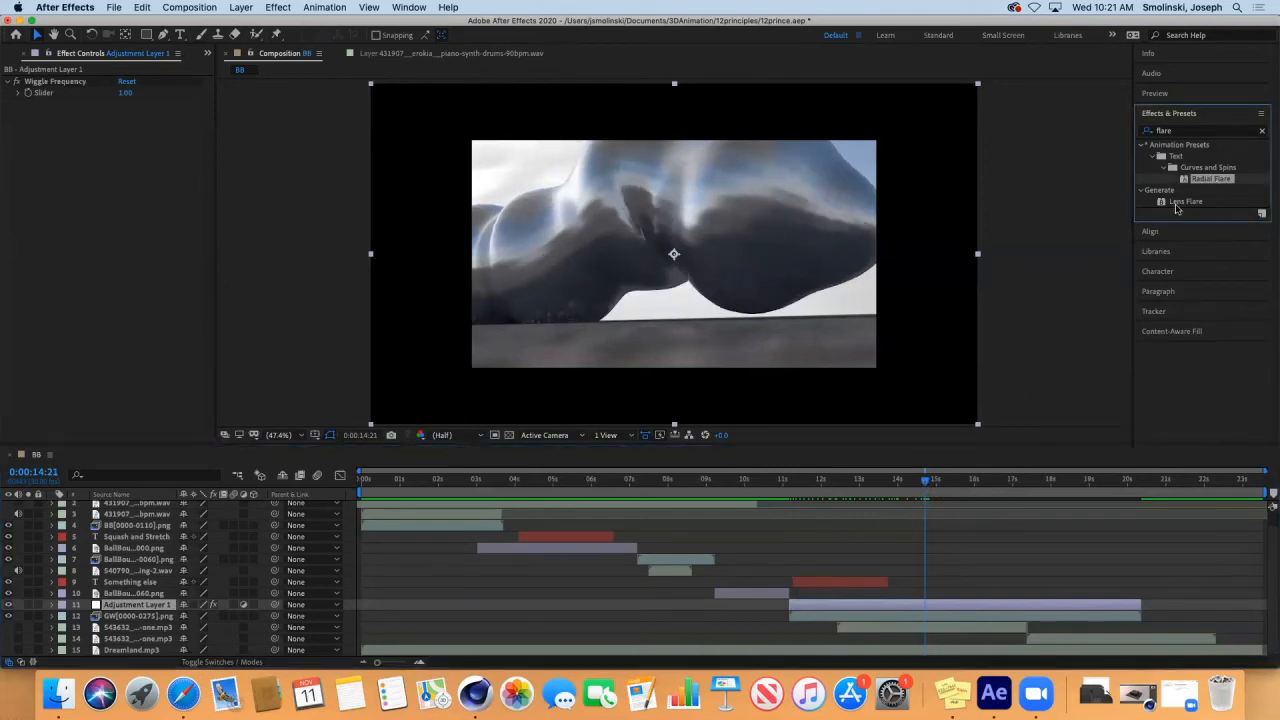
pyautogui.click(1184, 202)
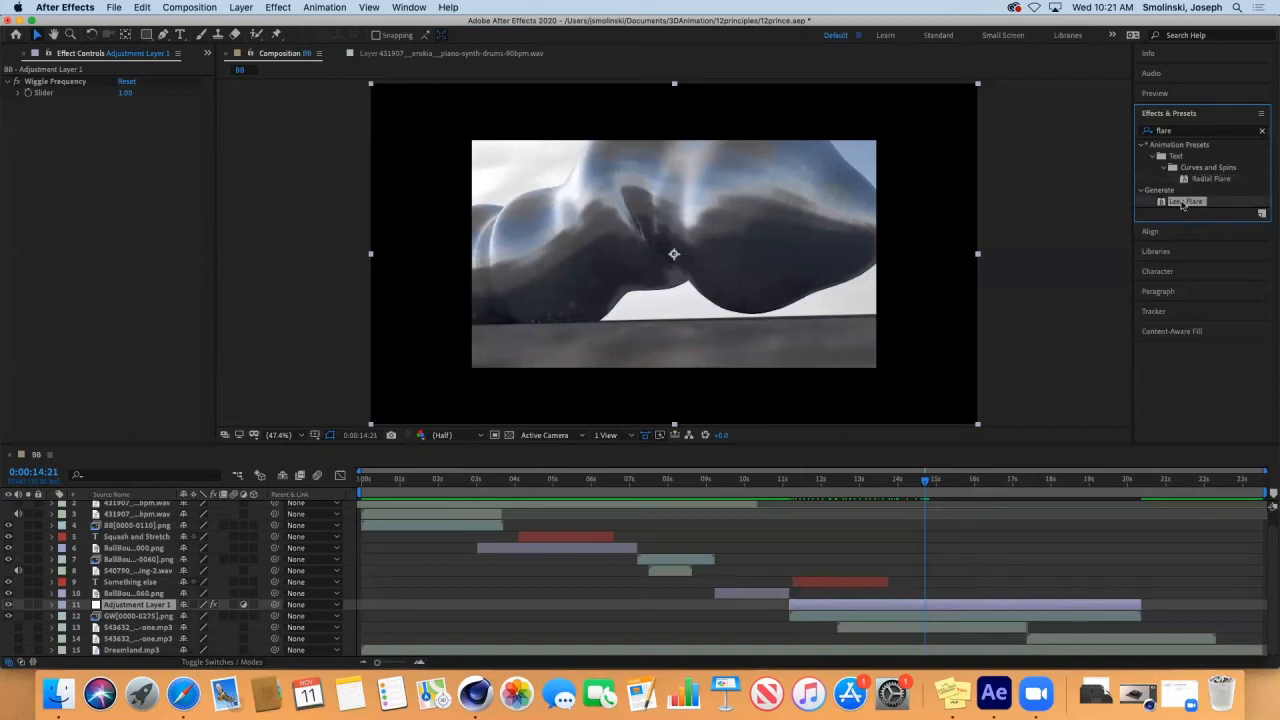
pyautogui.doubleClick(1183, 202)
pyautogui.click(614, 225)
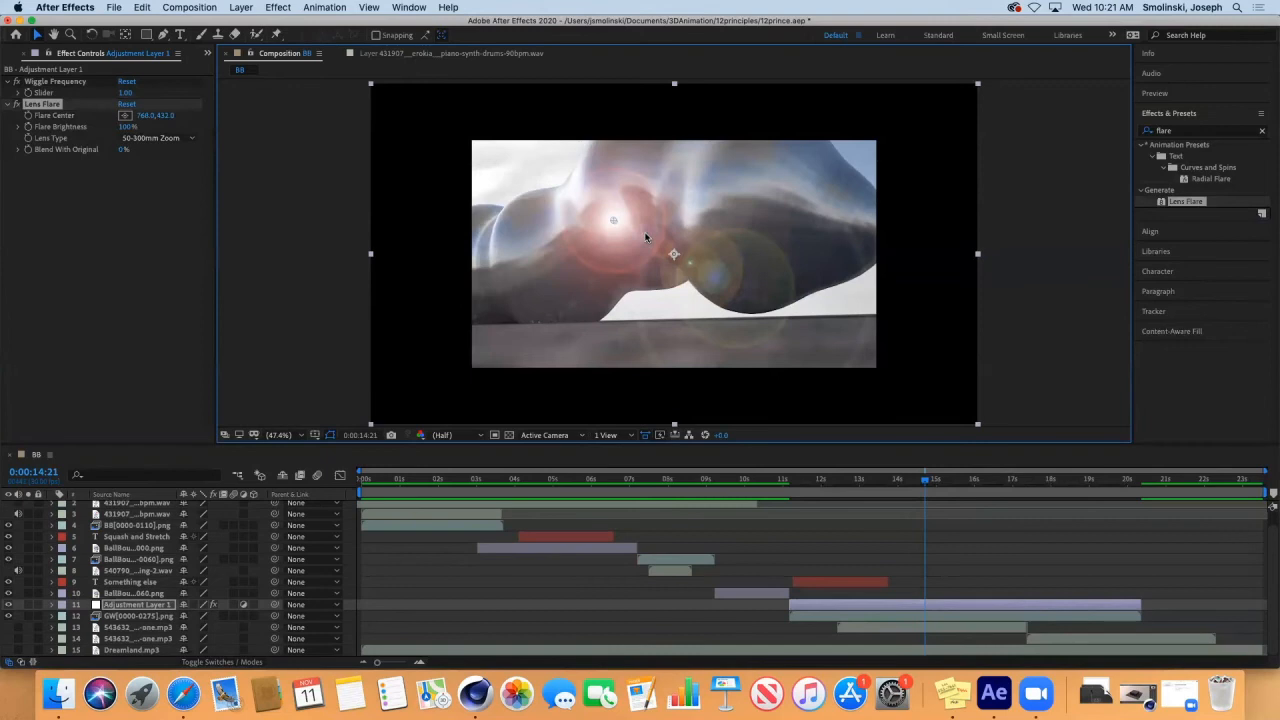
# At 0:00:11:06, set the Lens Flare's brightness to 82% and its center to 402.0, 432.0.
pyautogui.moveTo(925, 484); pyautogui.dragTo(788, 500)
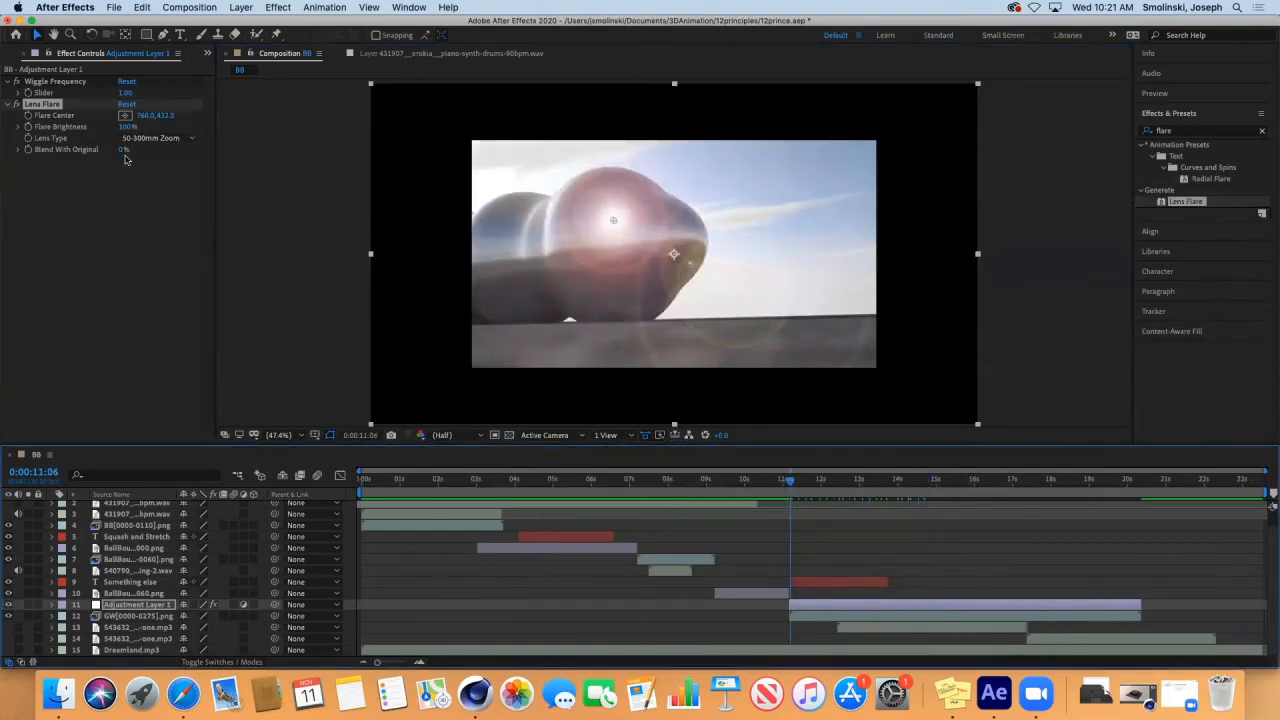
pyautogui.moveTo(125, 128); pyautogui.dragTo(4, 214)
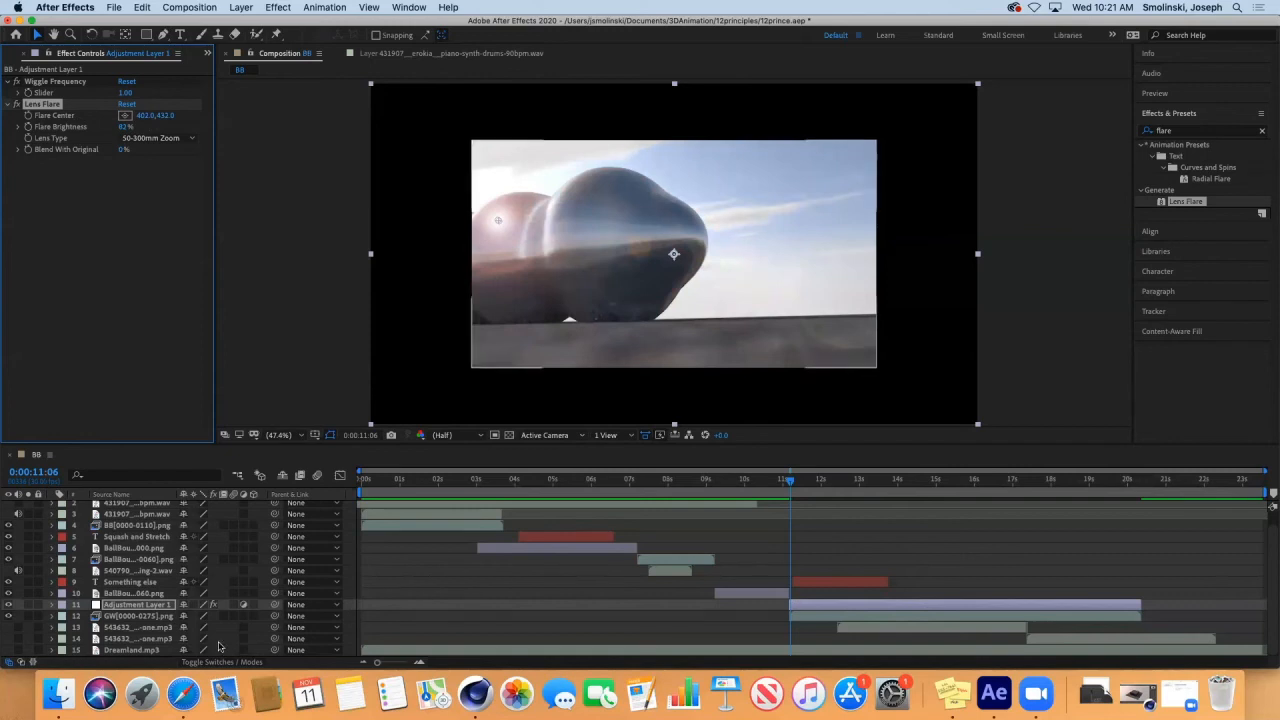
# Remove the Wiggle Frequency effect from the adjustment layer.
pyautogui.click(52, 605)
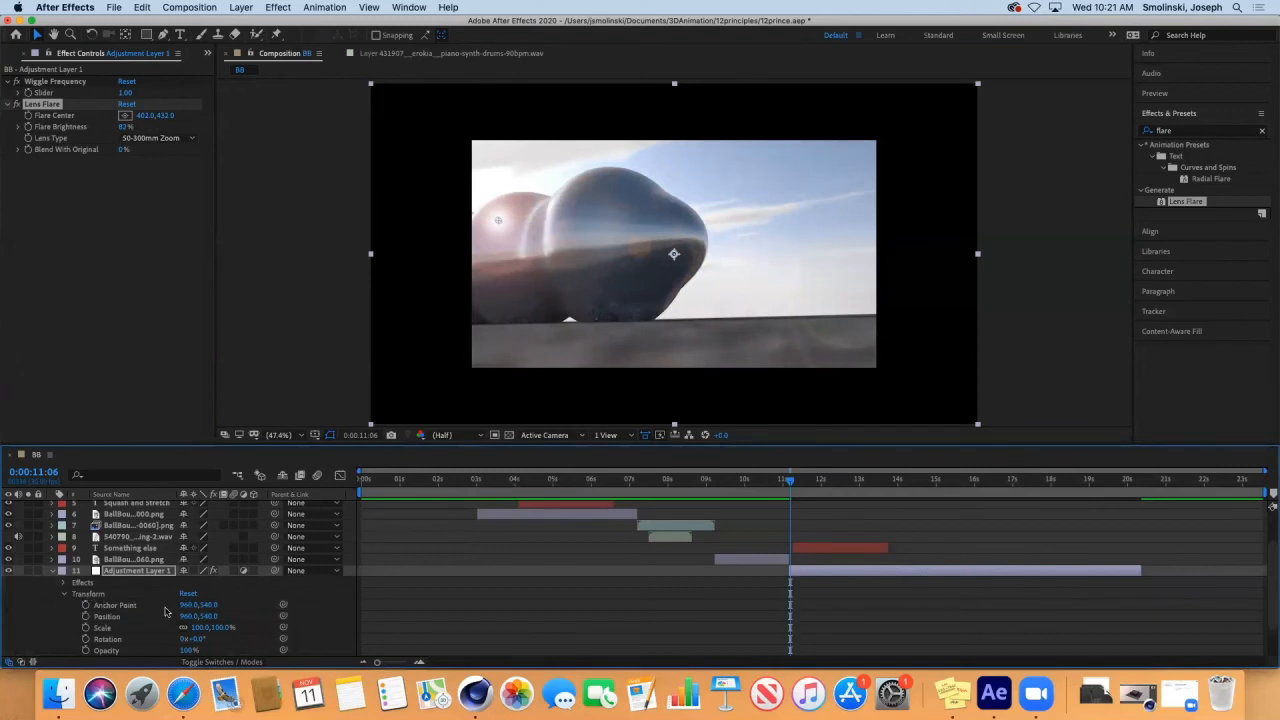
pyautogui.click(46, 84)
pyautogui.press('Delete')
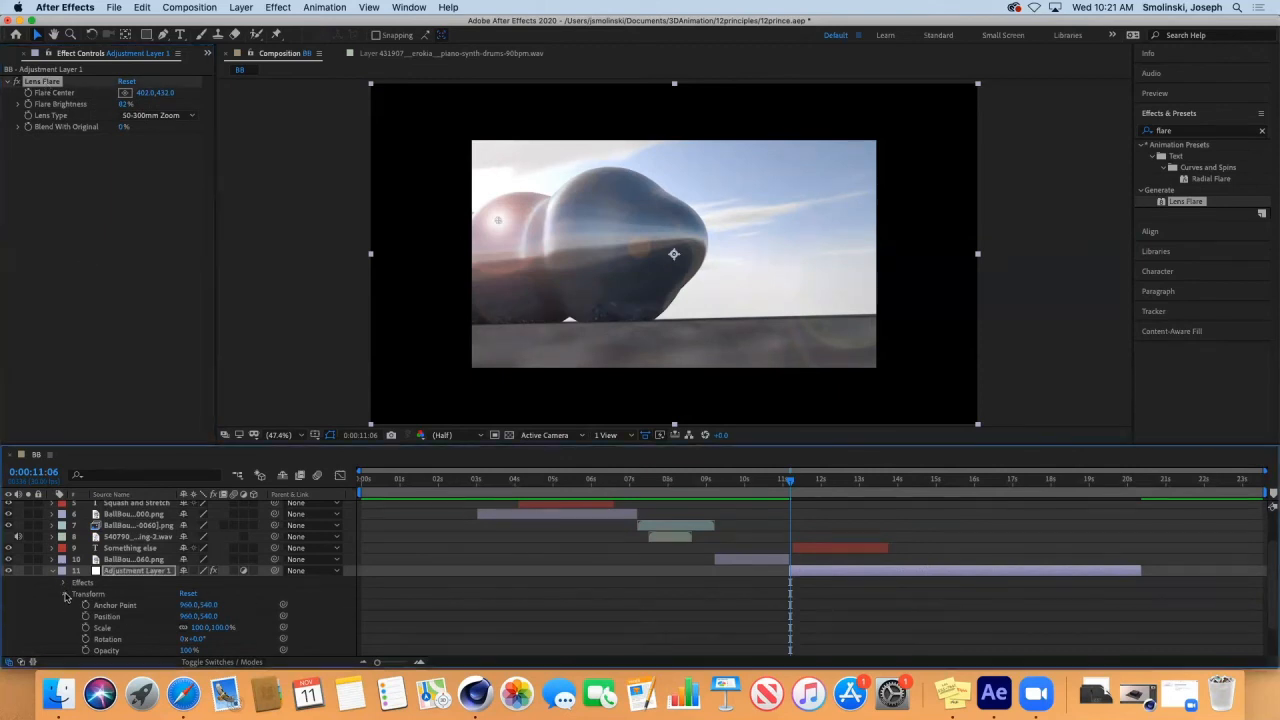
# At 0:00:11:06, set the Lens Flare's center to 99.0, 432.0 and start keyframing Flare Center.
pyautogui.click(65, 595)
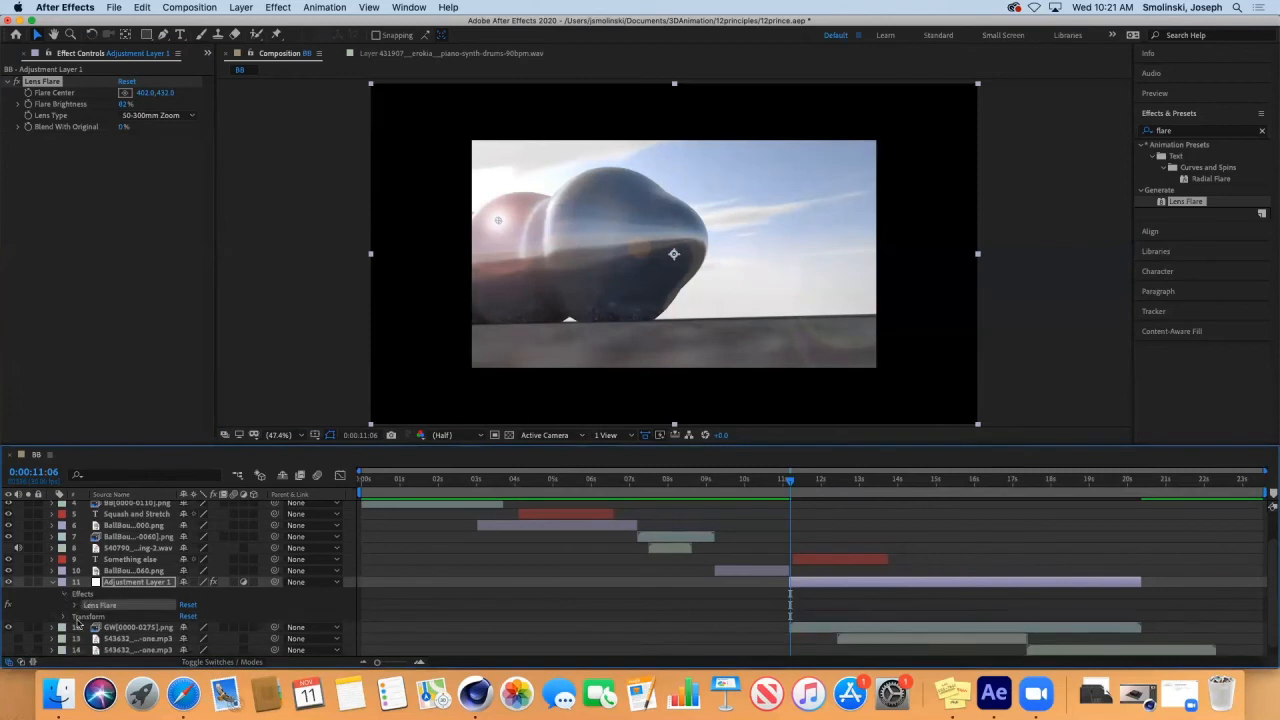
pyautogui.click(75, 606)
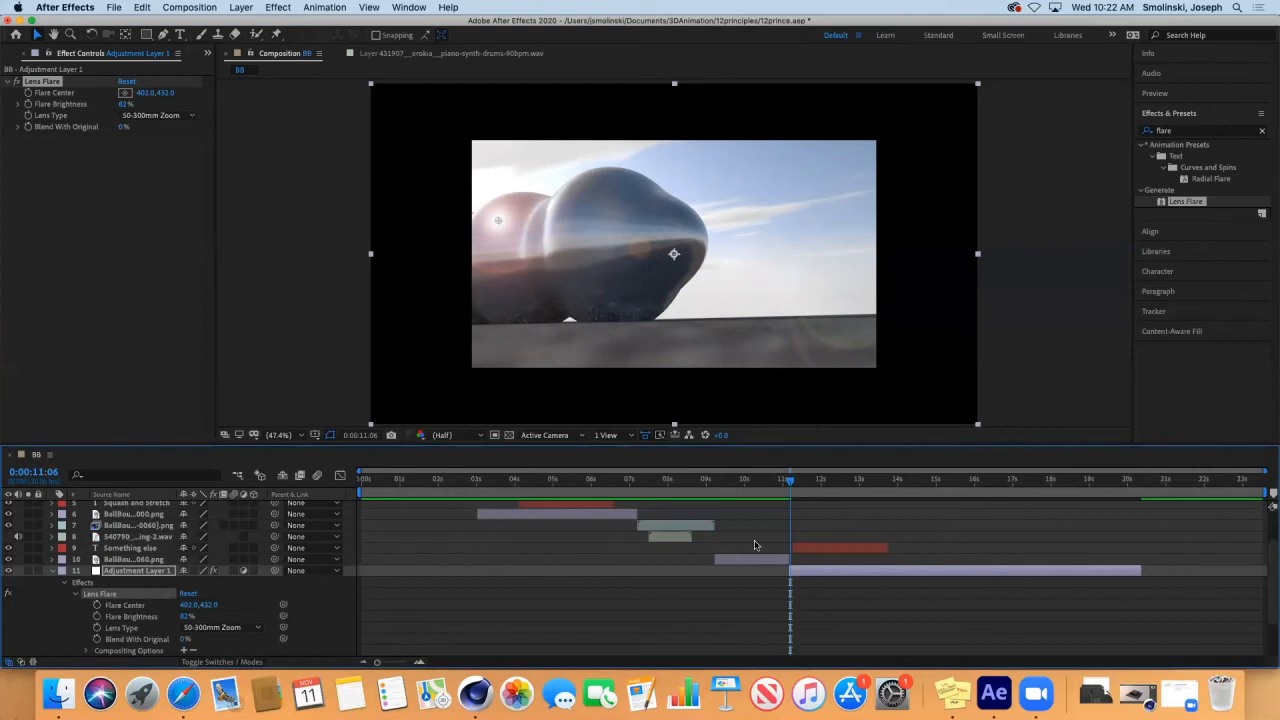
pyautogui.moveTo(791, 485); pyautogui.dragTo(791, 485)
pyautogui.moveTo(187, 611); pyautogui.dragTo(5, 622)
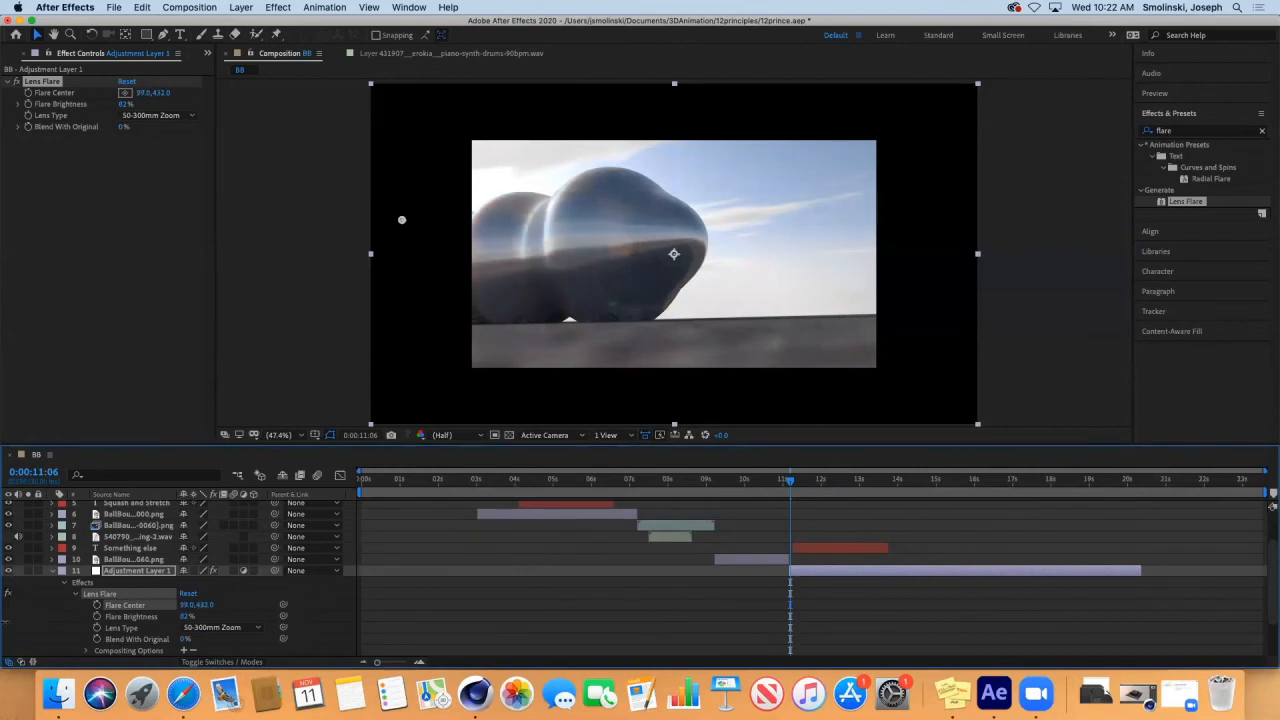
pyautogui.click(97, 605)
# At 0:00:14:03, keyframe the Flare Center at 1504.0, 432.0 and preview the motion from 0:00:11:06.
pyautogui.moveTo(792, 482); pyautogui.dragTo(902, 495)
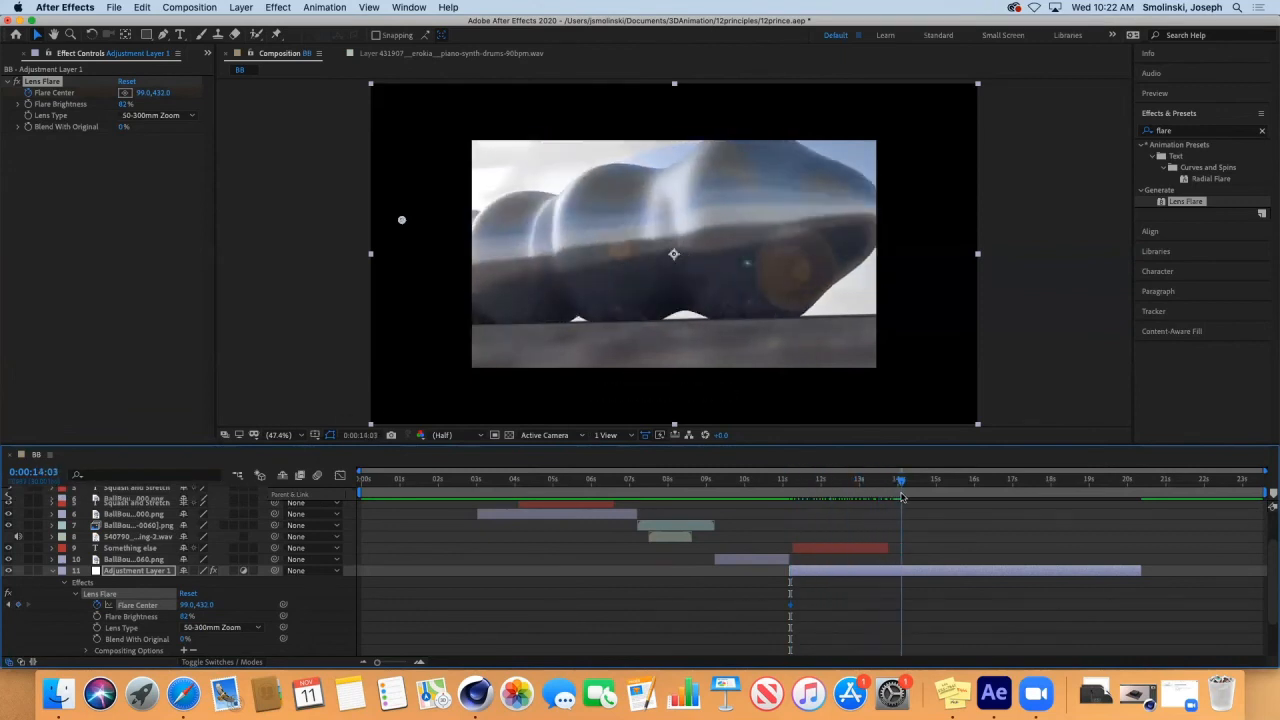
pyautogui.moveTo(184, 608); pyautogui.dragTo(1221, 688)
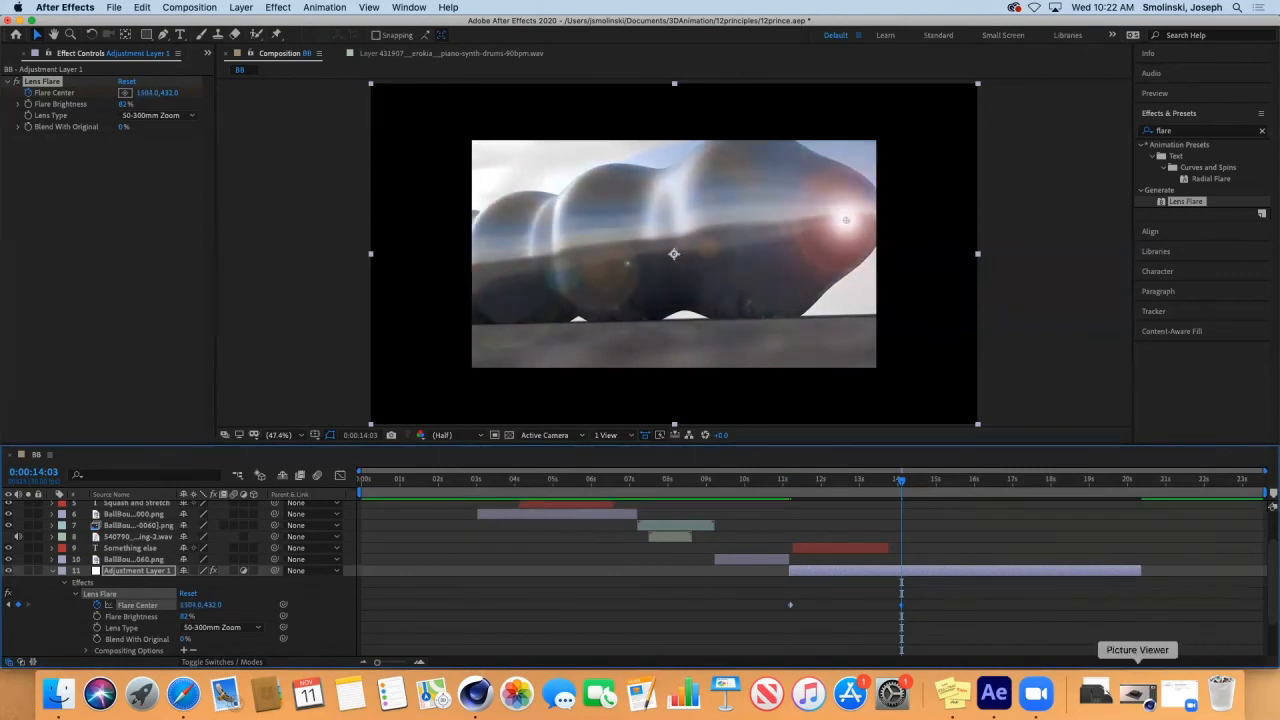
pyautogui.moveTo(902, 494); pyautogui.dragTo(790, 498)
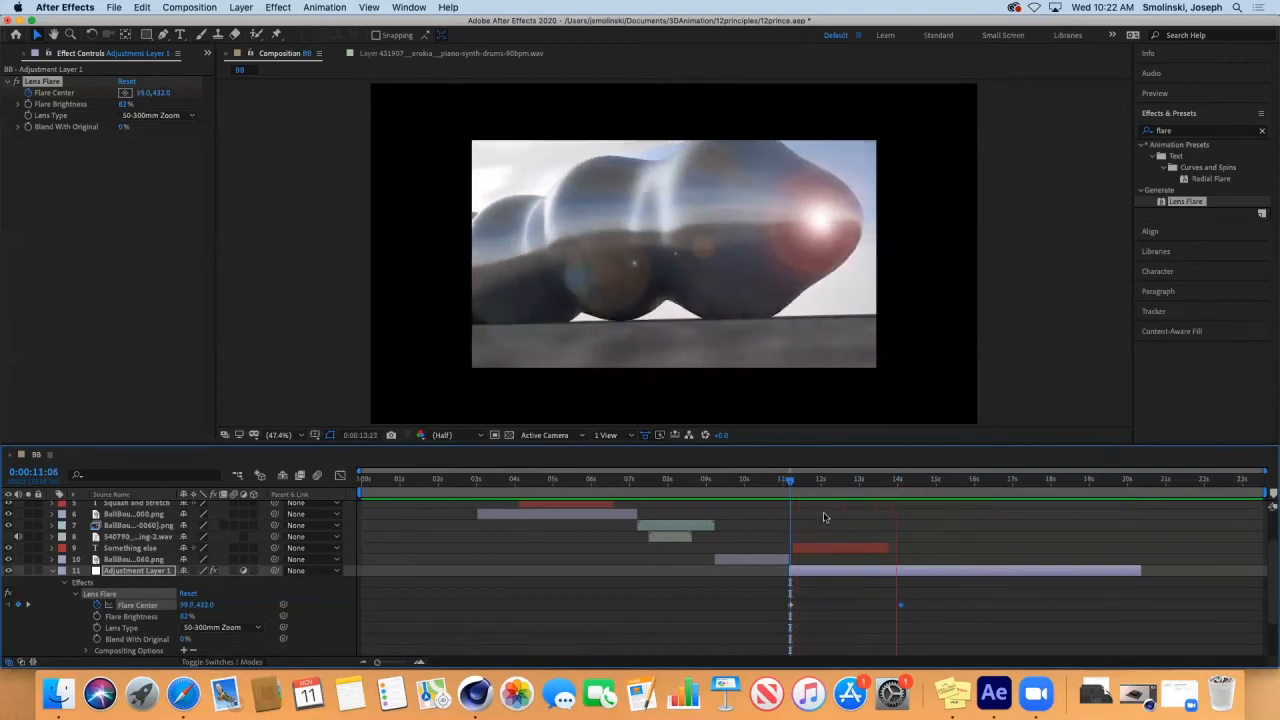
pyautogui.press('space')
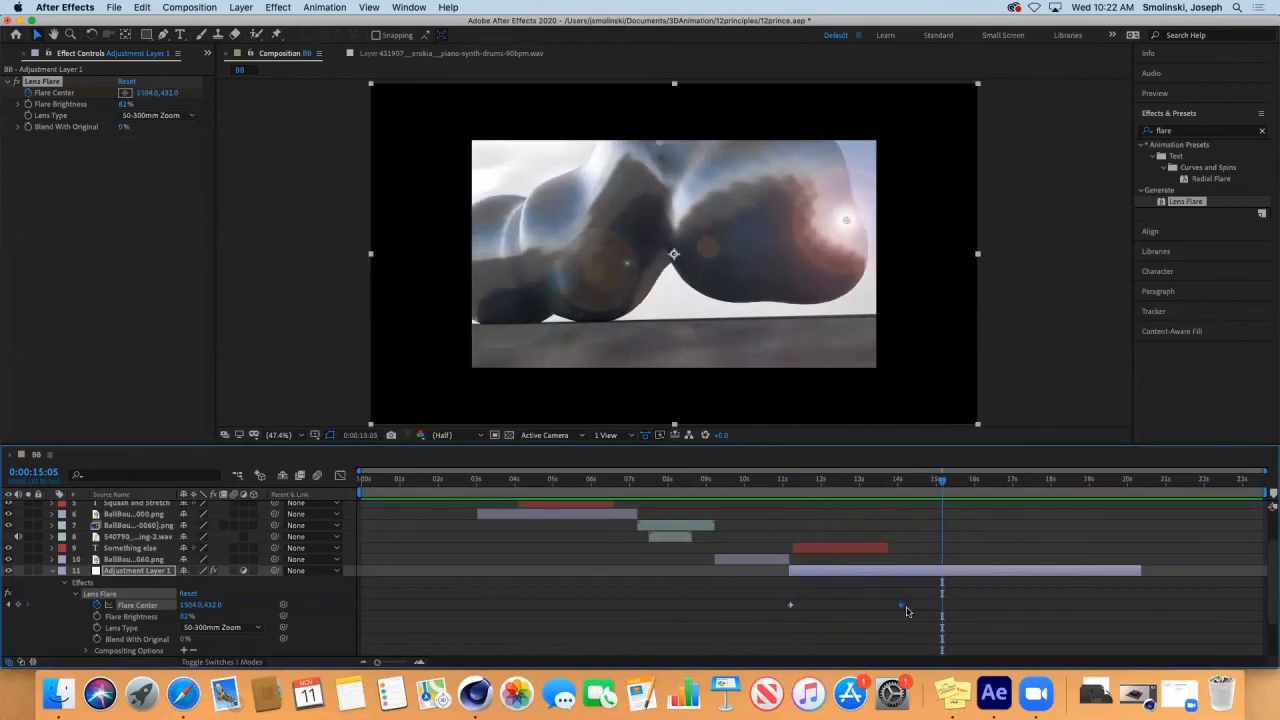
# Move the second Flare Center keyframe to just past the end of the adjustment layer and preview the slower motion.
pyautogui.moveTo(903, 605); pyautogui.dragTo(1160, 605)
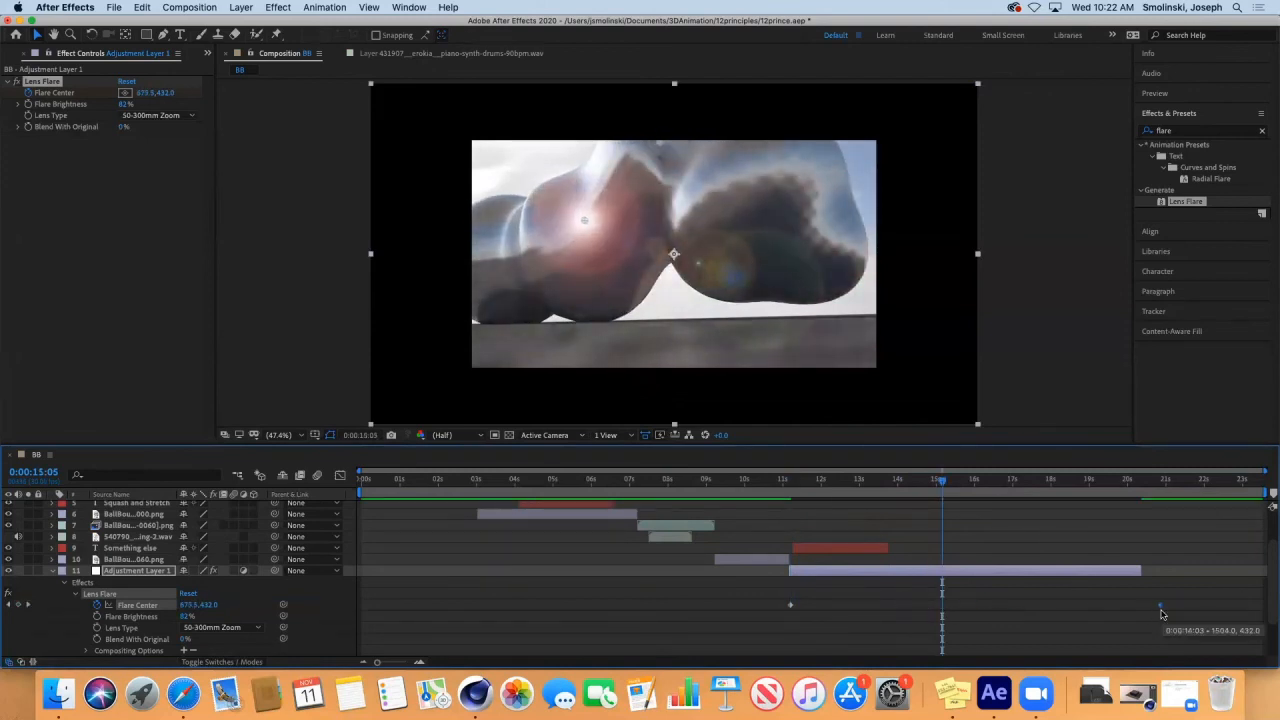
pyautogui.moveTo(943, 488); pyautogui.dragTo(794, 485)
pyautogui.press('space')
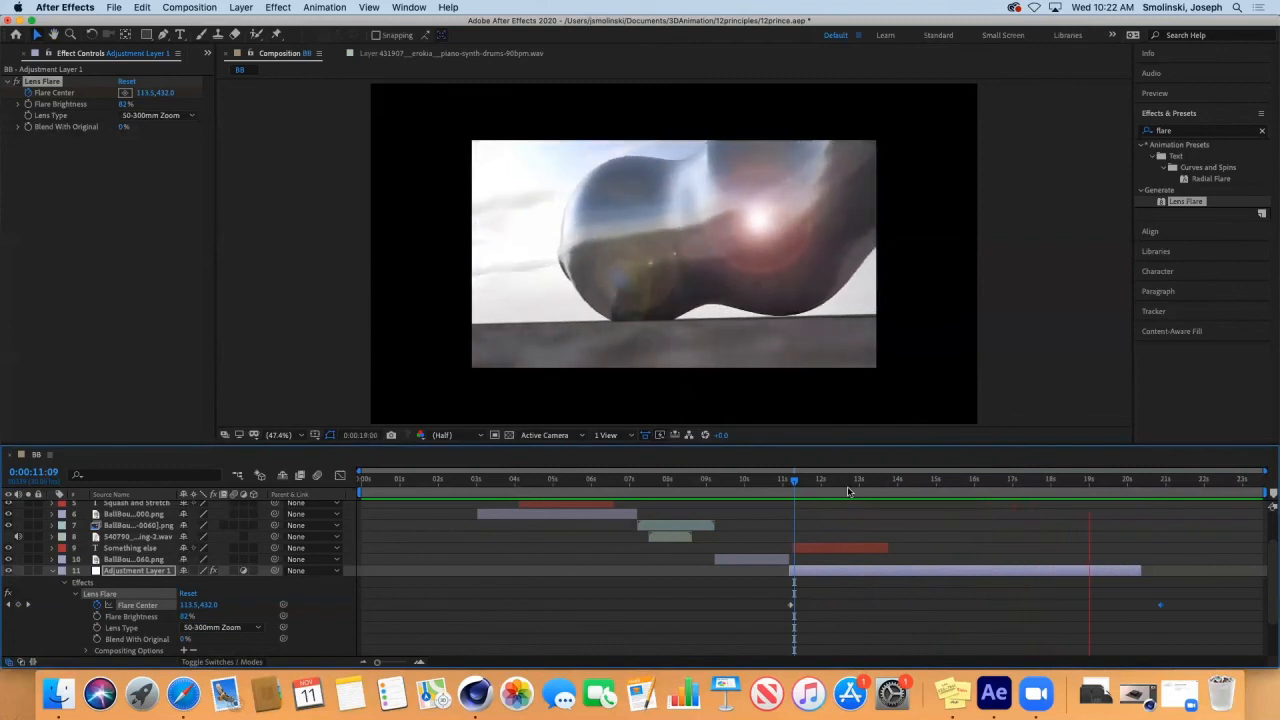
pyautogui.press('space')
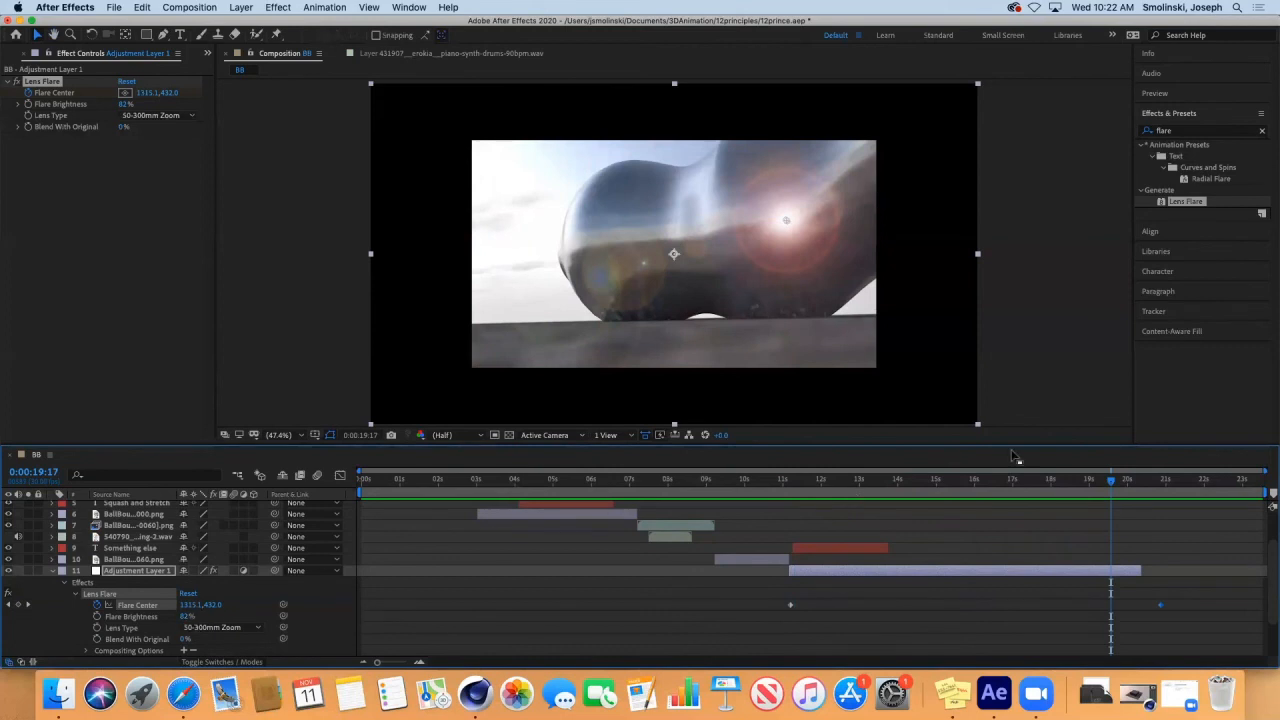
# At 0:00:11:06, set the Flare Brightness to 1% and start keyframing it.
pyautogui.moveTo(1108, 483); pyautogui.dragTo(791, 515)
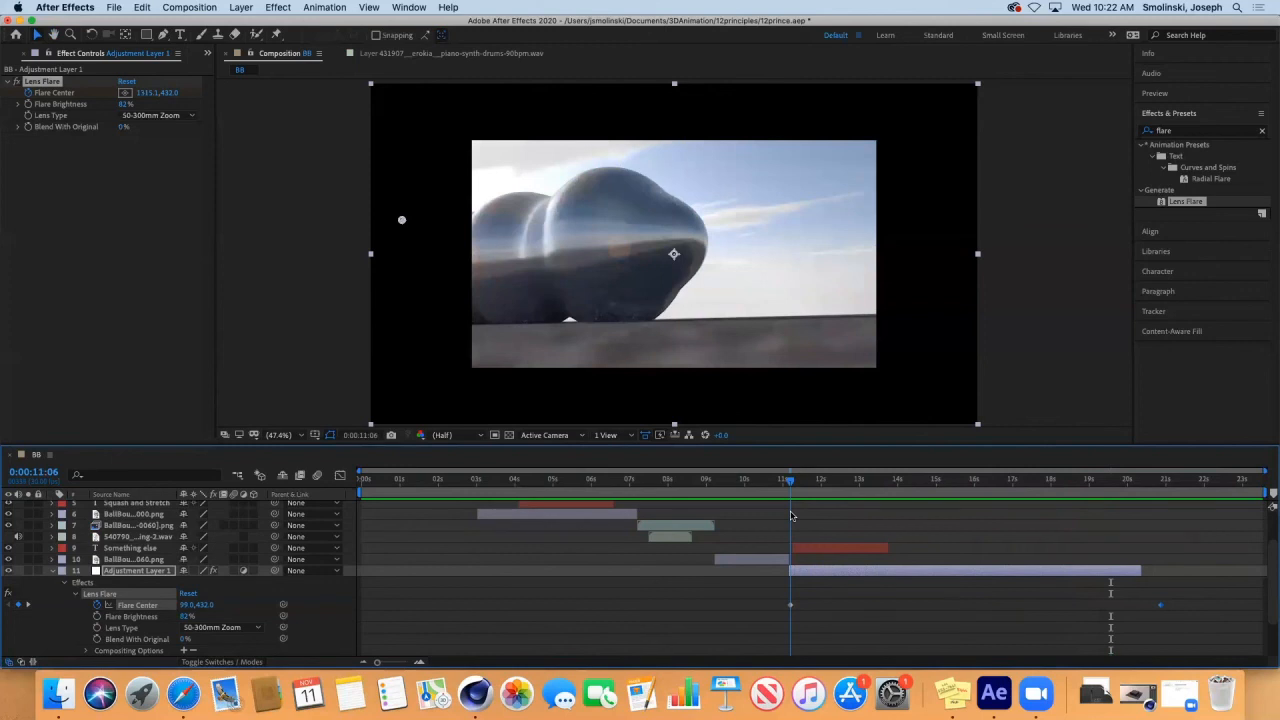
pyautogui.moveTo(183, 619); pyautogui.dragTo(162, 619)
pyautogui.click(97, 616)
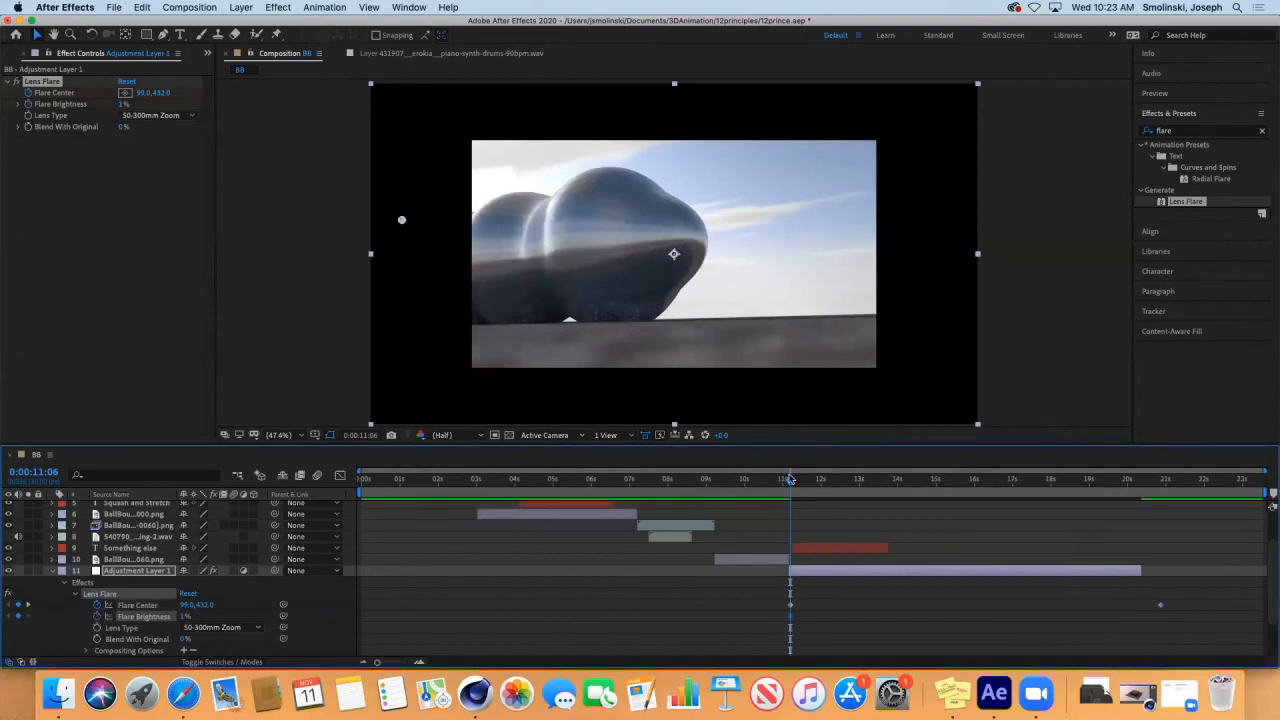
# At 0:00:15:16, keyframe the Flare Brightness at 90%.
pyautogui.moveTo(800, 483); pyautogui.dragTo(956, 486)
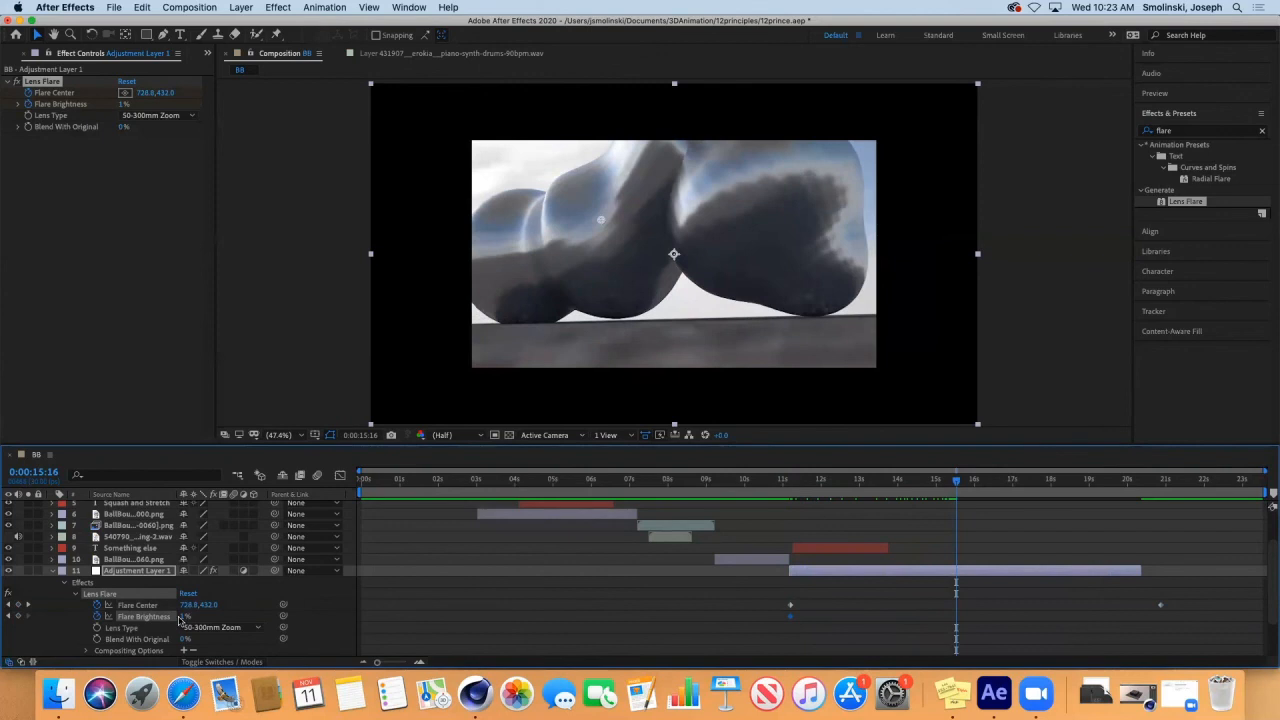
pyautogui.click(183, 617)
pyautogui.write('90')
pyautogui.press('Return')
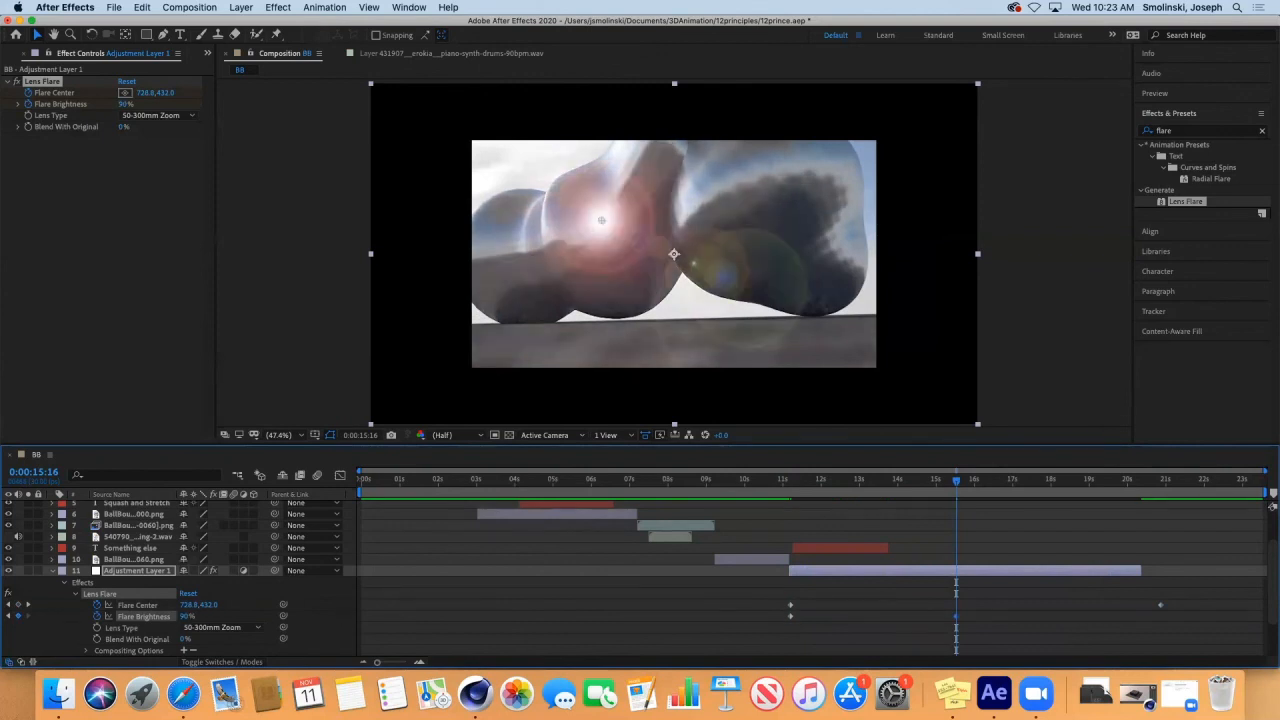
# At 0:00:20:25, keyframe the Flare Brightness at 0% and preview the animation from 0:00:11:02.
pyautogui.moveTo(956, 484); pyautogui.dragTo(1160, 503)
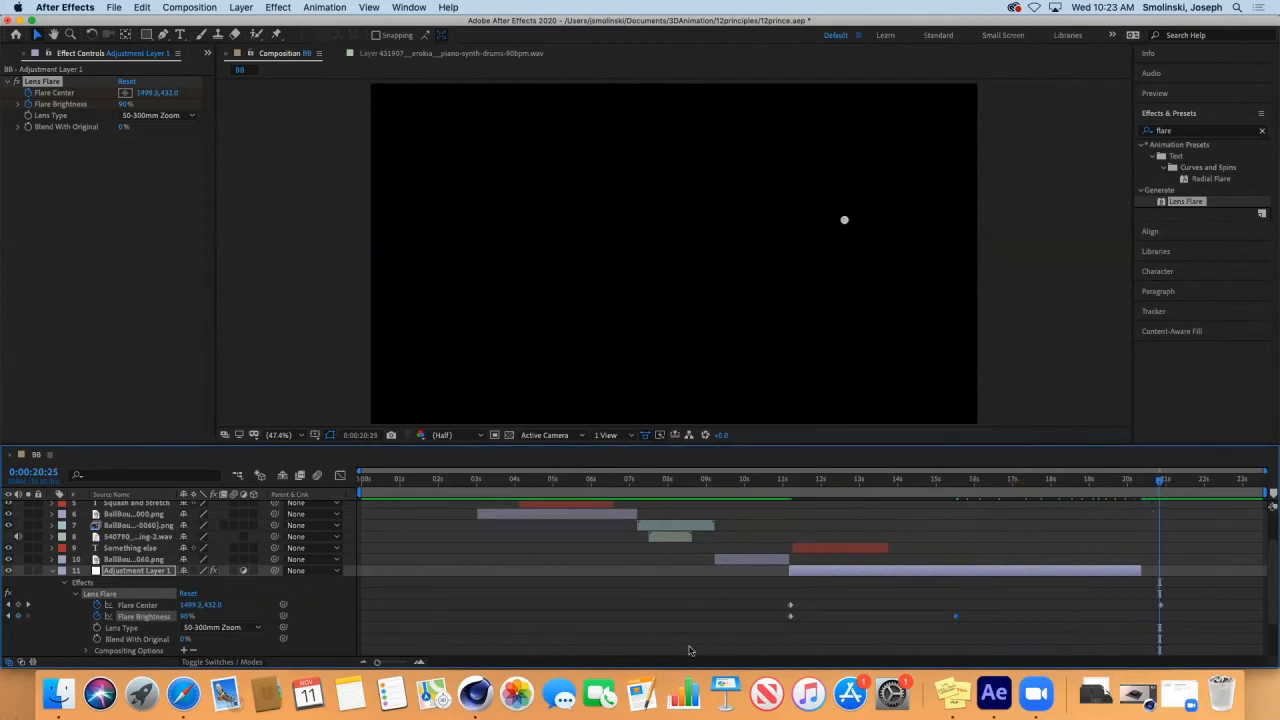
pyautogui.moveTo(187, 617); pyautogui.dragTo(110, 617)
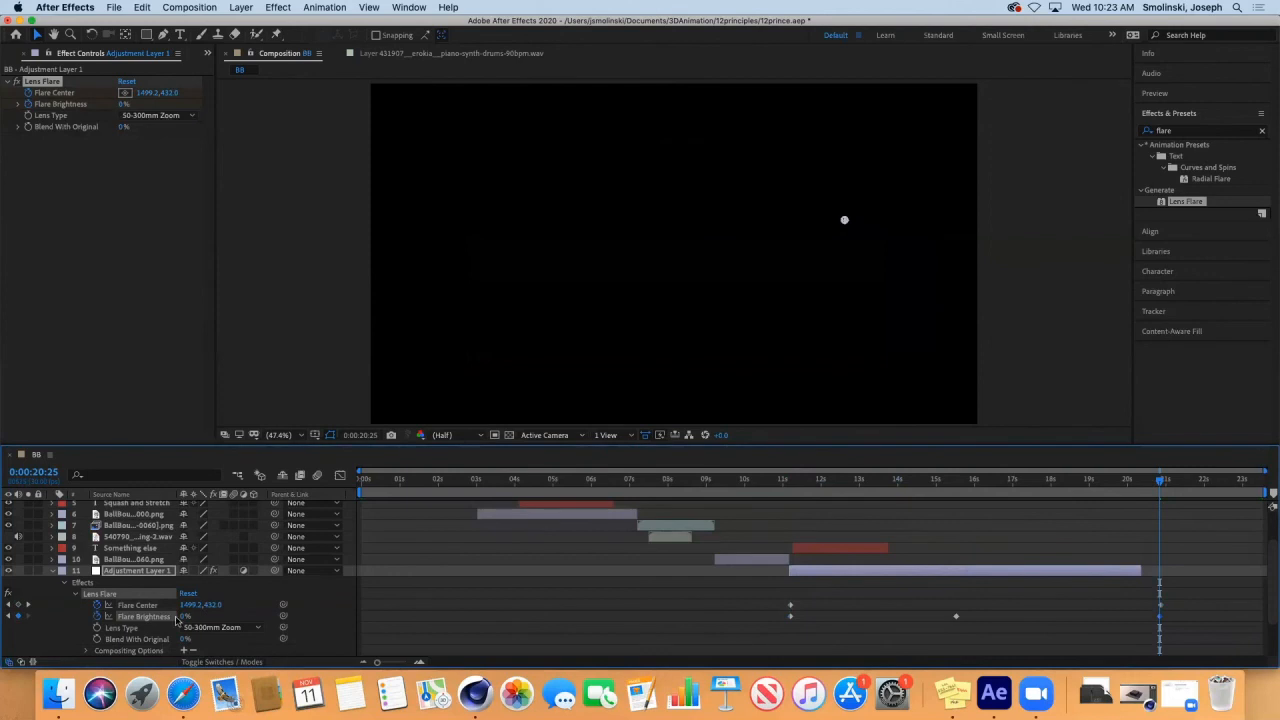
pyautogui.moveTo(1160, 484); pyautogui.dragTo(785, 490)
pyautogui.press('space')
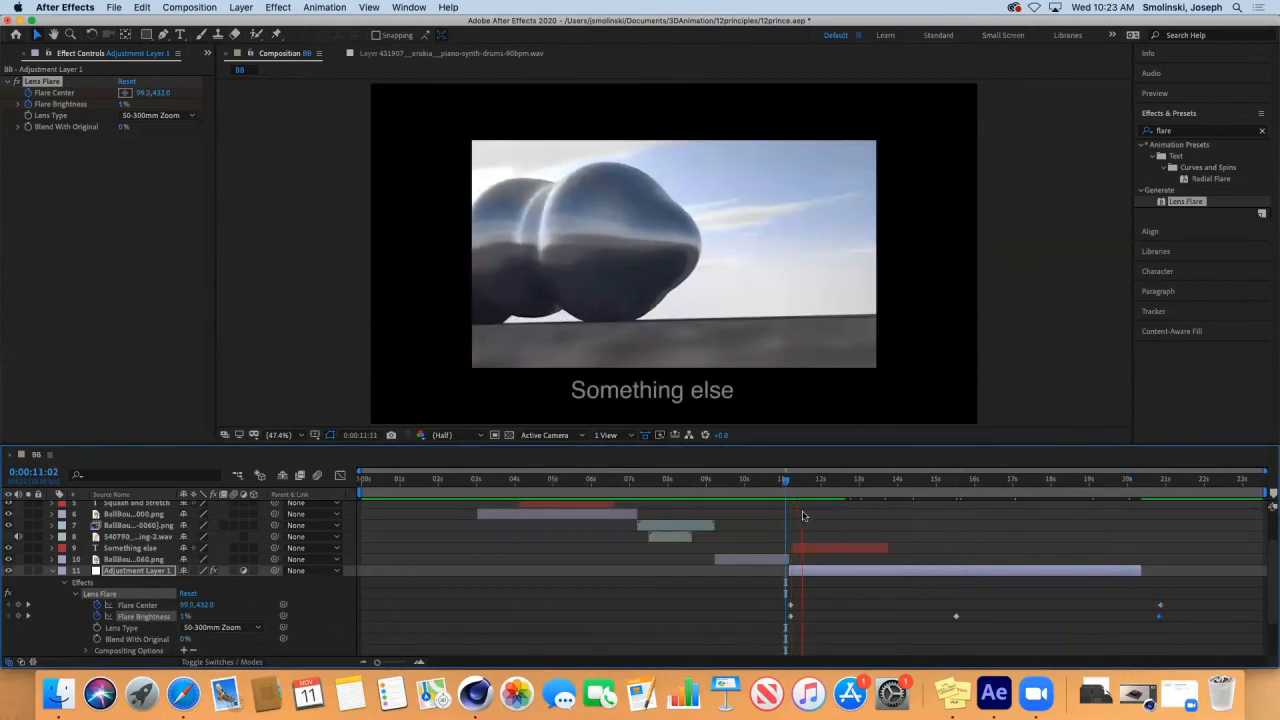